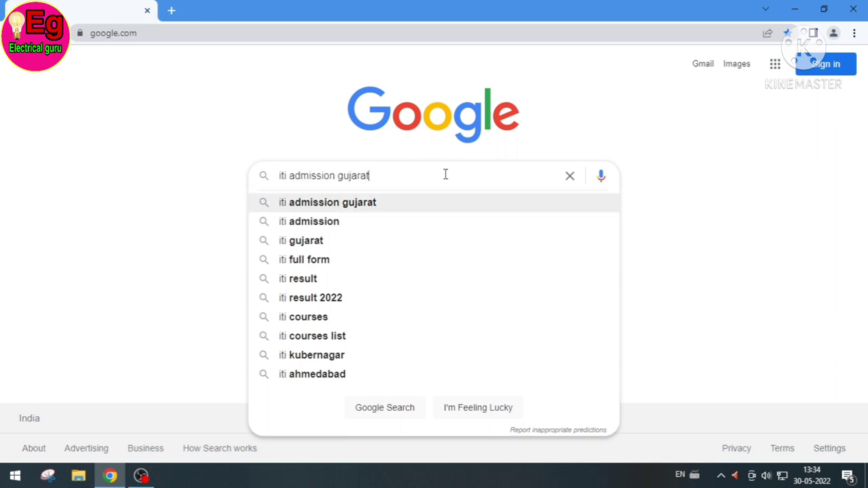
Search 'iti admission gujarat', open the official ITI Admission result, and close the Vande Gujarat banner
{"action": "key", "text": "Return"}
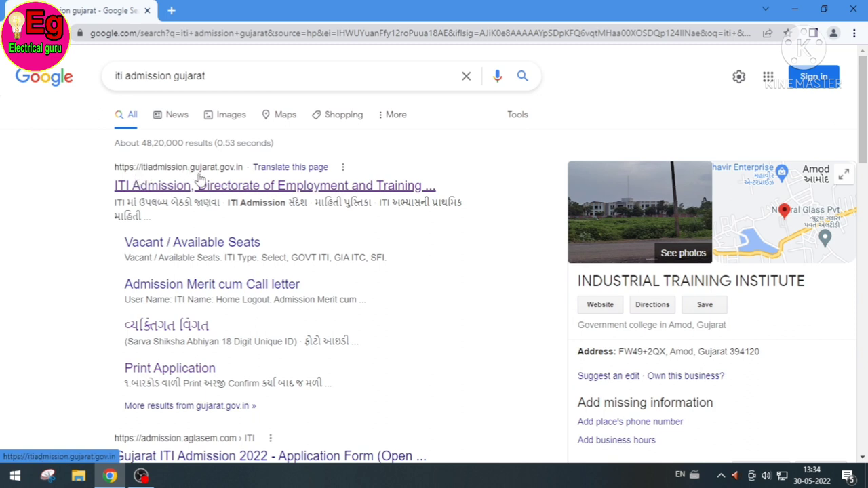
{"action": "left_click", "coordinate": [266, 192]}
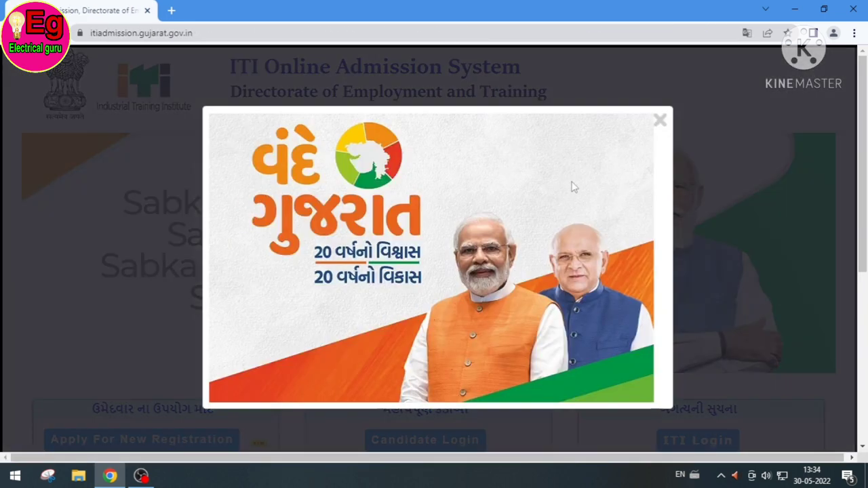
{"action": "left_click", "coordinate": [659, 120]}
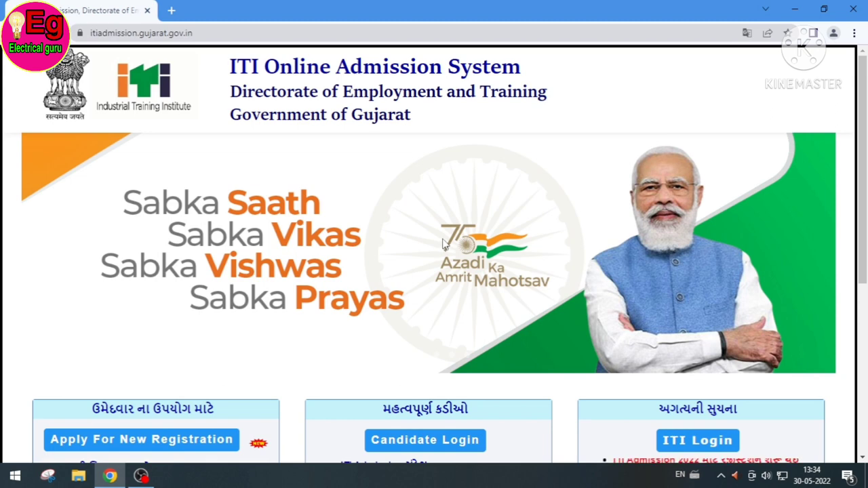
{"action": "scroll", "coordinate": [444, 243], "scroll_direction": "down", "scroll_amount": 2}
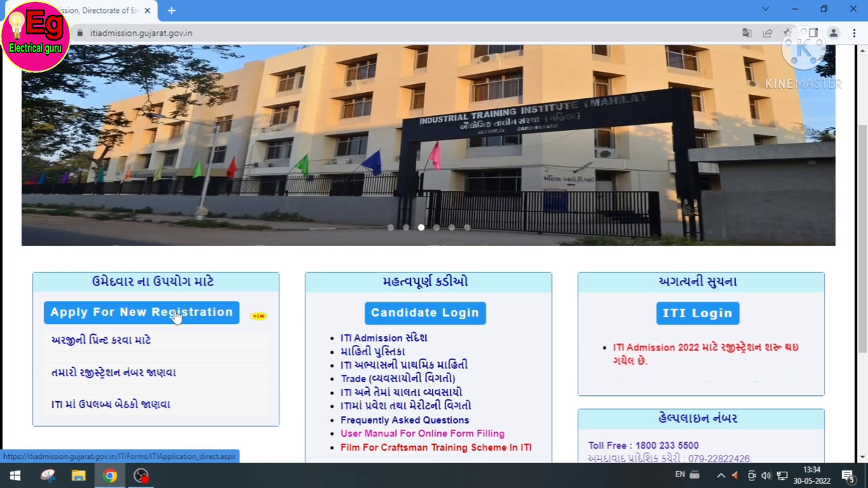
Start a new registration and go through the applicant, father's, surname and mother's name fields
{"action": "left_click", "coordinate": [175, 315]}
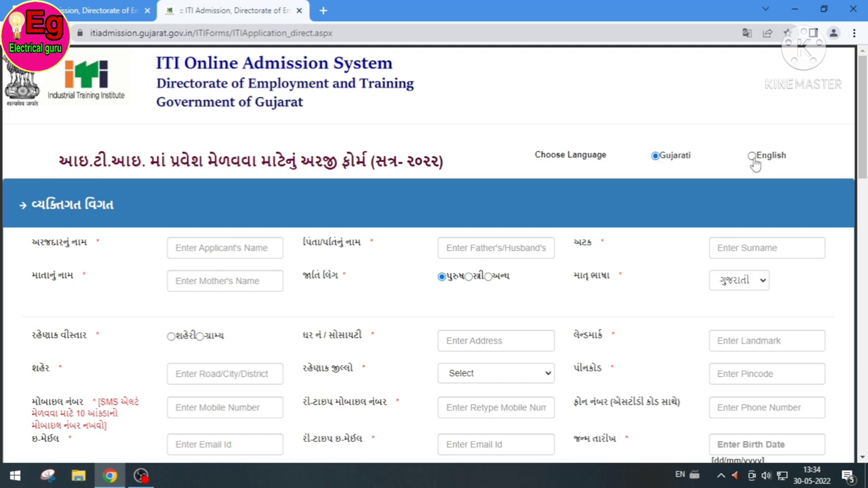
{"action": "scroll", "coordinate": [303, 207], "scroll_direction": "down", "scroll_amount": 1}
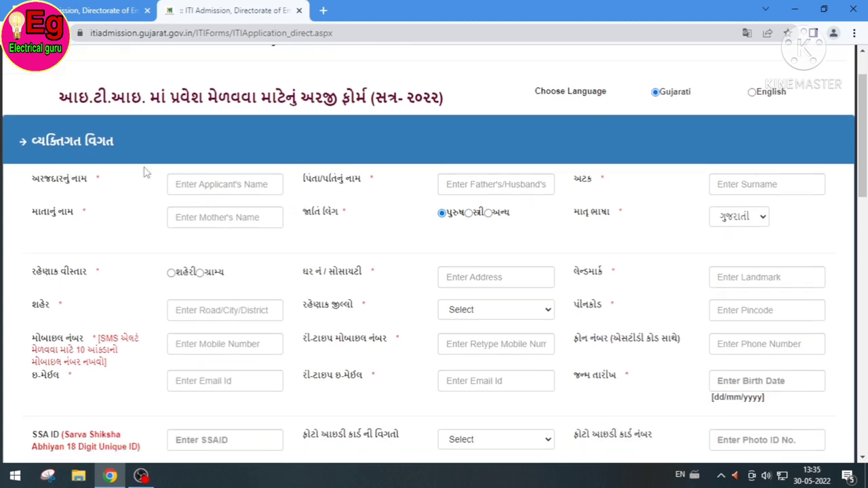
{"action": "left_click", "coordinate": [190, 178]}
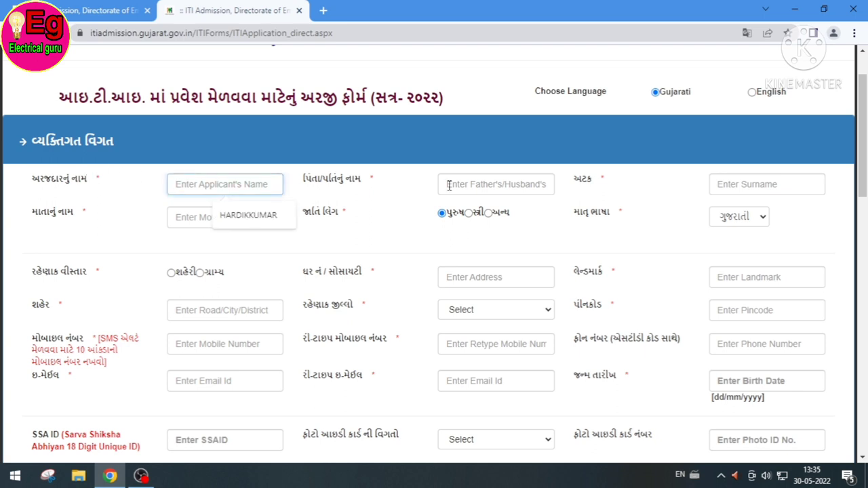
{"action": "left_click", "coordinate": [480, 184]}
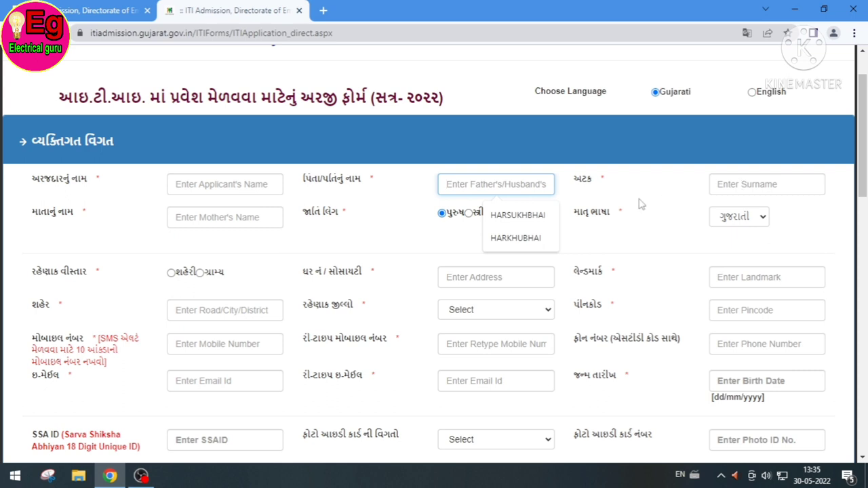
{"action": "left_click", "coordinate": [737, 184]}
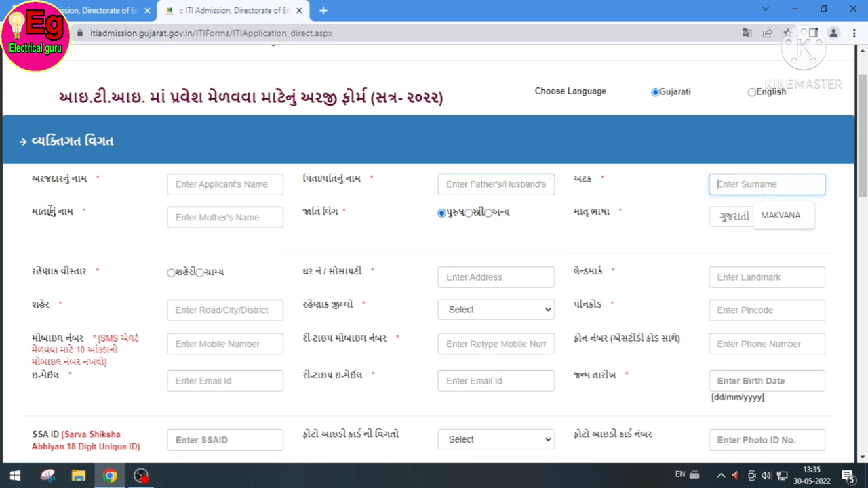
{"action": "left_click", "coordinate": [189, 213]}
{"action": "left_click", "coordinate": [377, 230]}
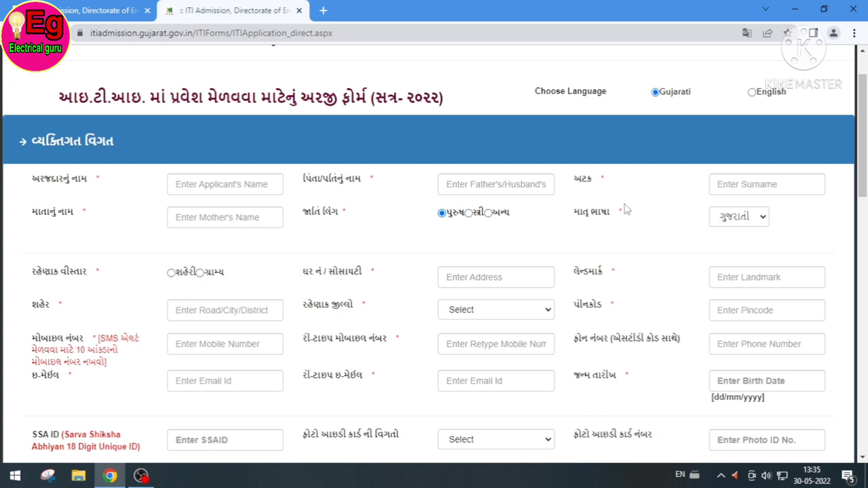
Keep Gujarati as mother tongue and mark the residential area as rural (ગ્રામ્ય)
{"action": "left_click", "coordinate": [756, 223]}
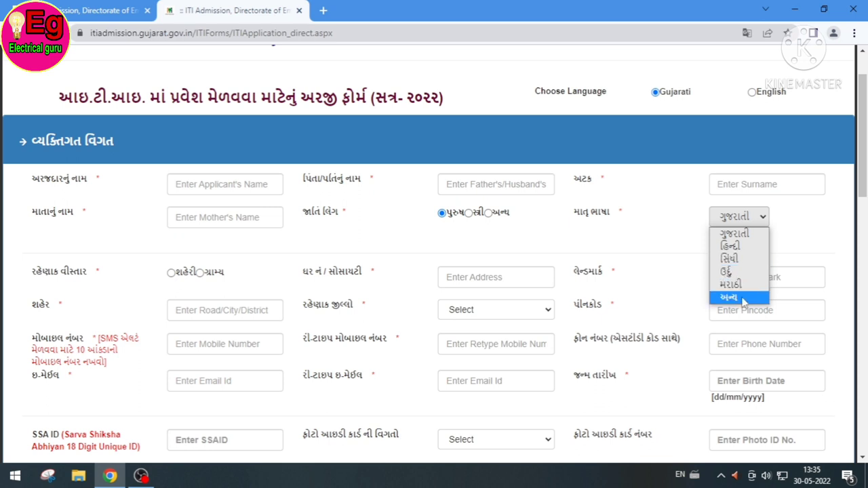
{"action": "left_click", "coordinate": [676, 251]}
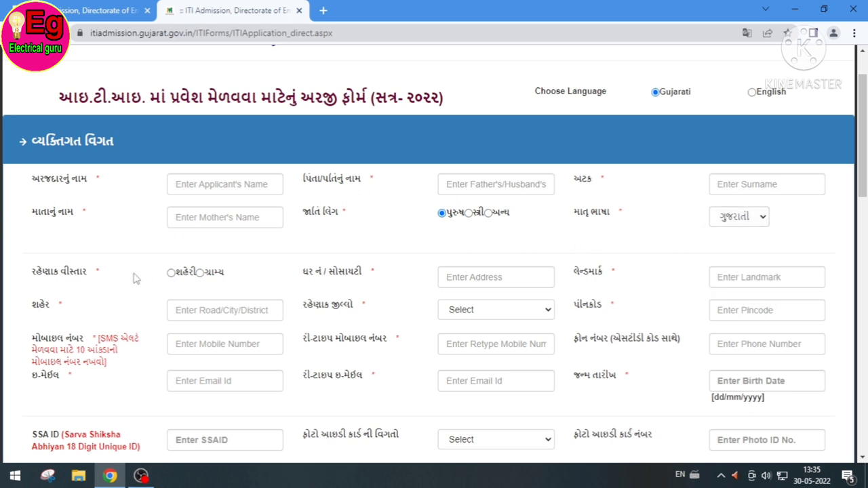
{"action": "scroll", "coordinate": [106, 280], "scroll_direction": "down", "scroll_amount": 1}
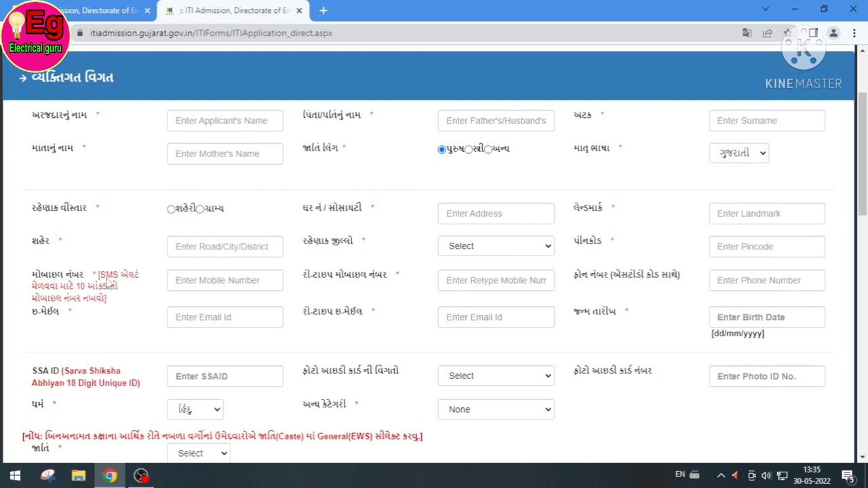
{"action": "left_click", "coordinate": [200, 208]}
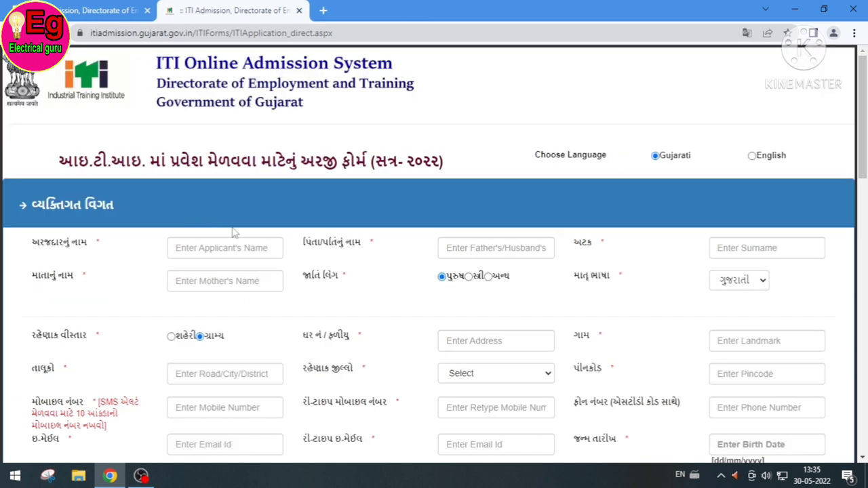
{"action": "scroll", "coordinate": [286, 310], "scroll_direction": "down", "scroll_amount": 1}
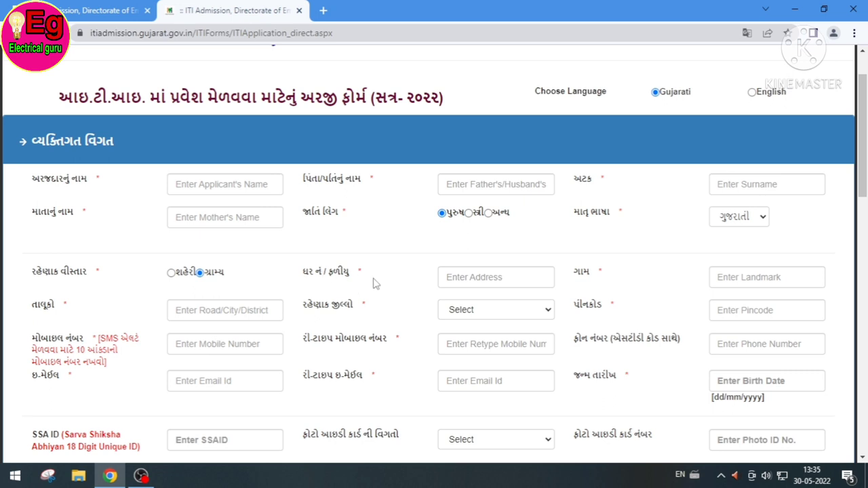
{"action": "left_click", "coordinate": [753, 277]}
{"action": "left_click", "coordinate": [213, 310]}
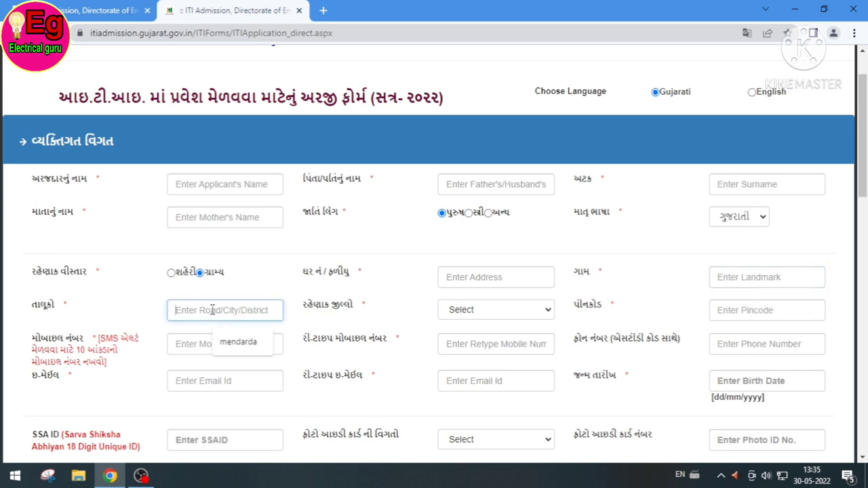
{"action": "left_click", "coordinate": [471, 314]}
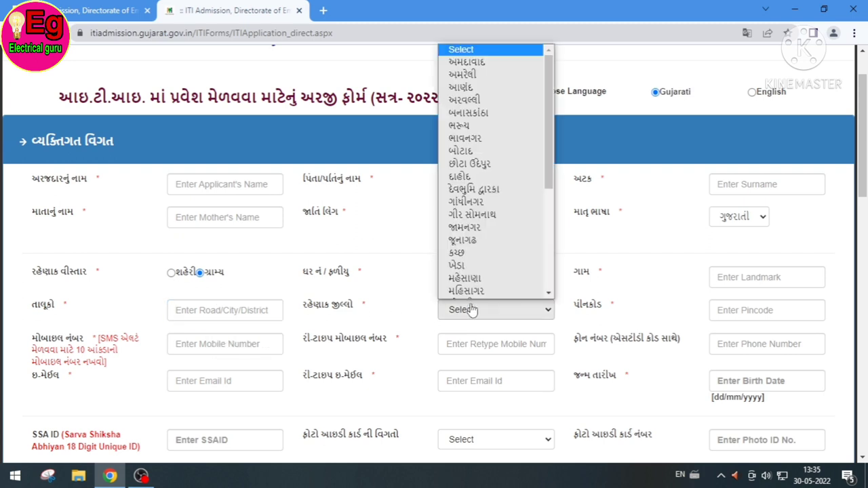
{"action": "left_click", "coordinate": [633, 281]}
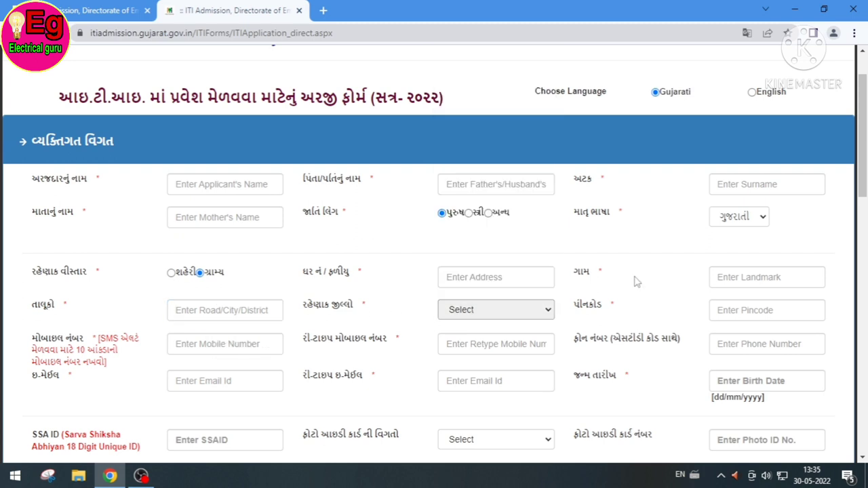
{"action": "scroll", "coordinate": [641, 306], "scroll_direction": "down", "scroll_amount": 1}
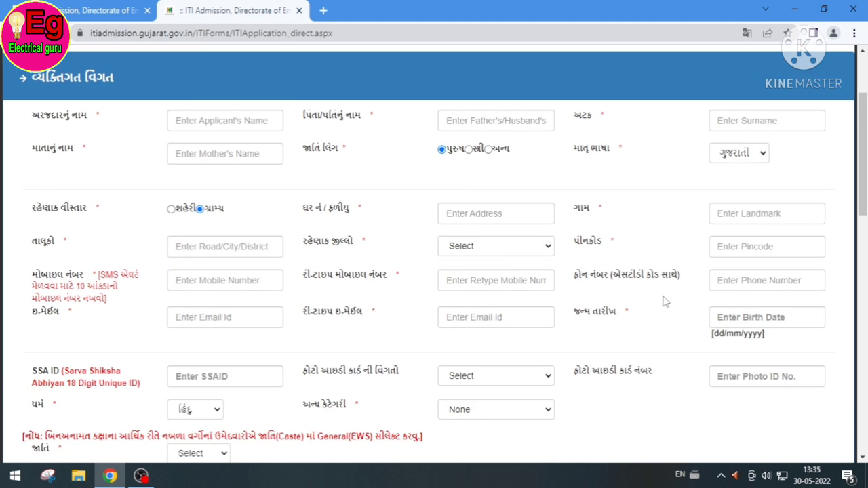
{"action": "left_click", "coordinate": [736, 246]}
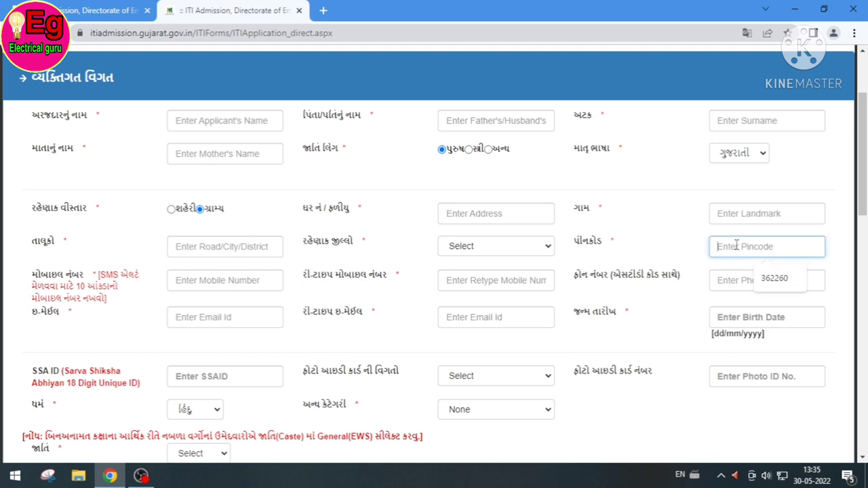
{"action": "left_click", "coordinate": [675, 252]}
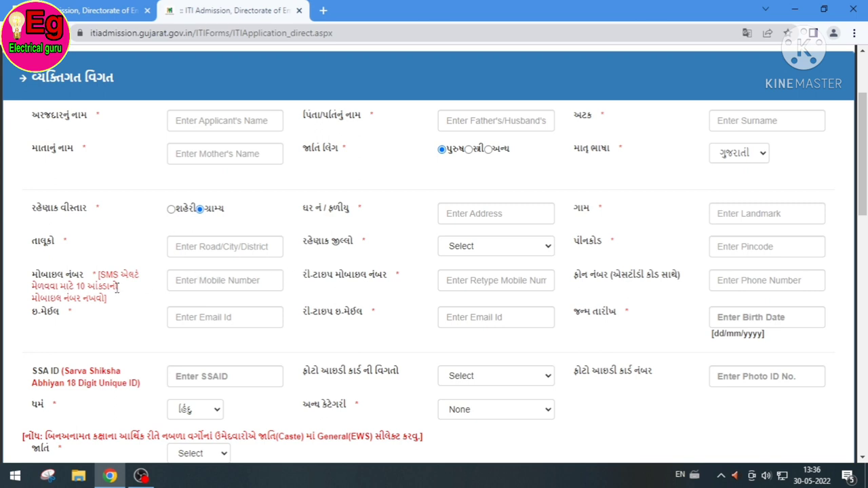
{"action": "left_click", "coordinate": [209, 280]}
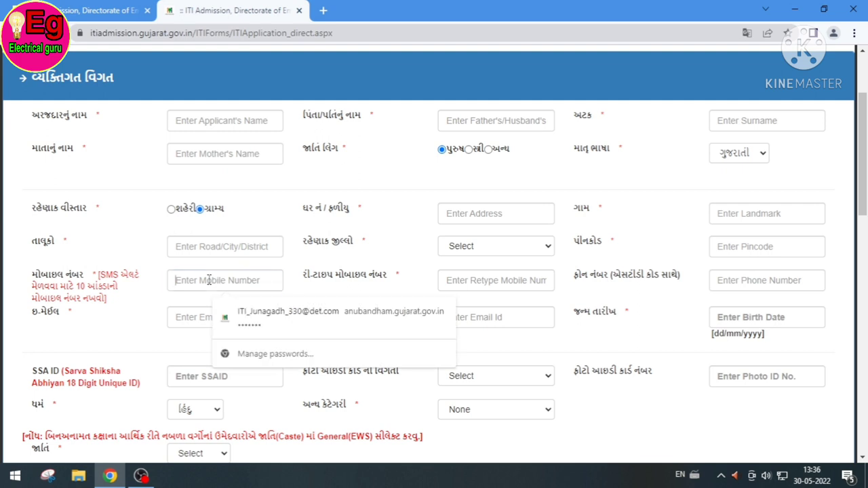
{"action": "left_click", "coordinate": [286, 282]}
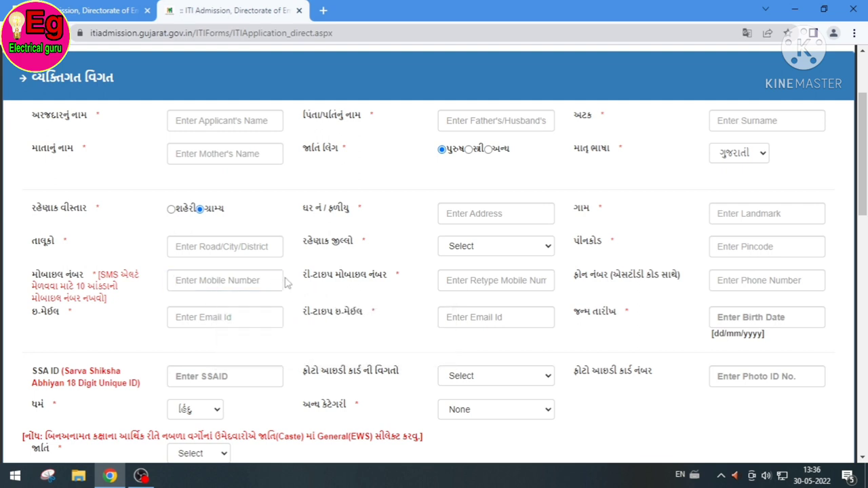
{"action": "left_click", "coordinate": [251, 281]}
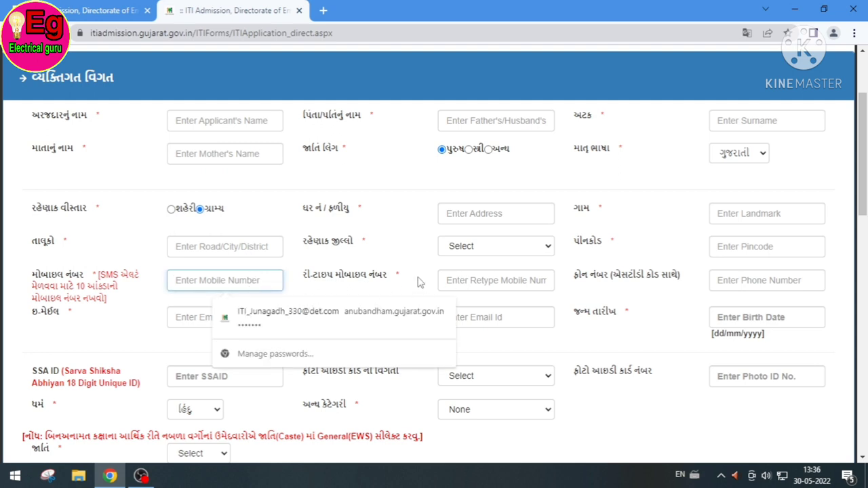
{"action": "left_click", "coordinate": [305, 285]}
{"action": "left_click_drag", "start_coordinate": [305, 278], "coordinate": [390, 278]}
{"action": "left_click", "coordinate": [390, 278]}
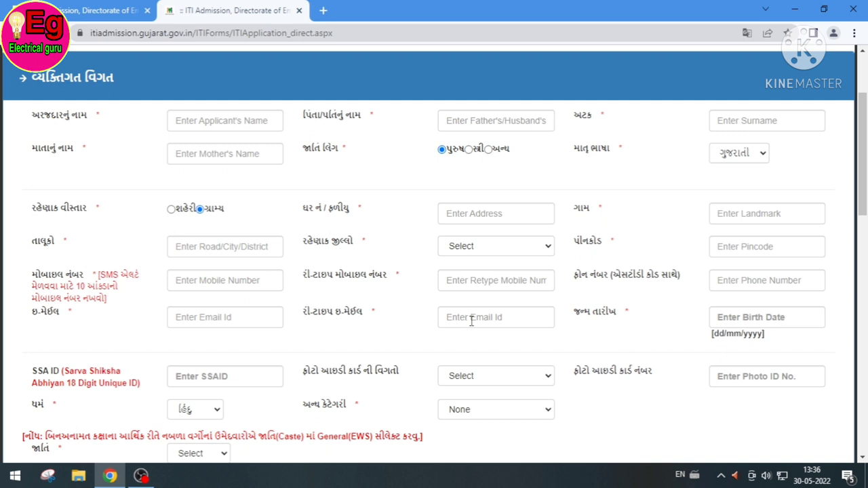
Check the birth date field on the form, leaving it empty for now
{"action": "scroll", "coordinate": [576, 324], "scroll_direction": "down", "scroll_amount": 1}
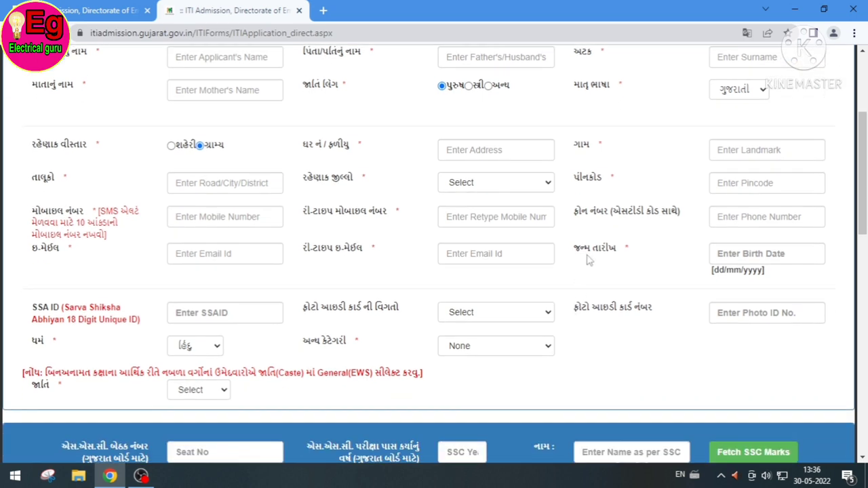
{"action": "left_click_drag", "start_coordinate": [575, 248], "coordinate": [614, 249]}
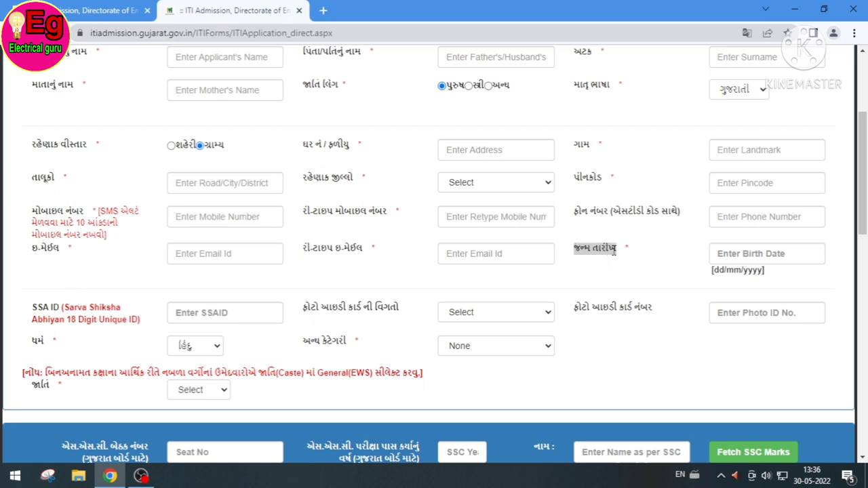
{"action": "left_click", "coordinate": [637, 255]}
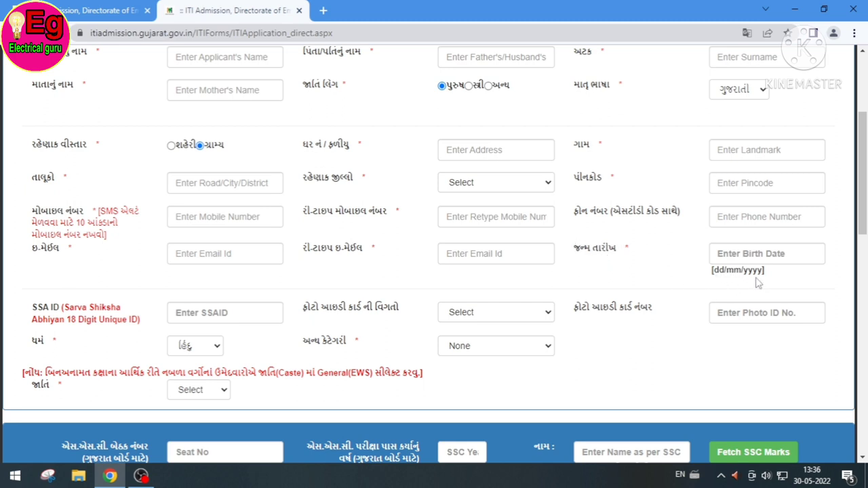
{"action": "left_click", "coordinate": [746, 255]}
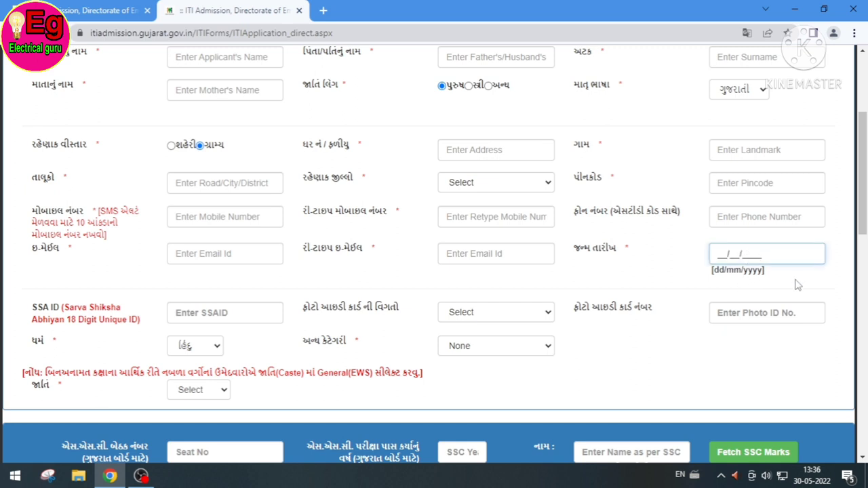
{"action": "left_click", "coordinate": [766, 286]}
{"action": "scroll", "coordinate": [431, 308], "scroll_direction": "down", "scroll_amount": 1}
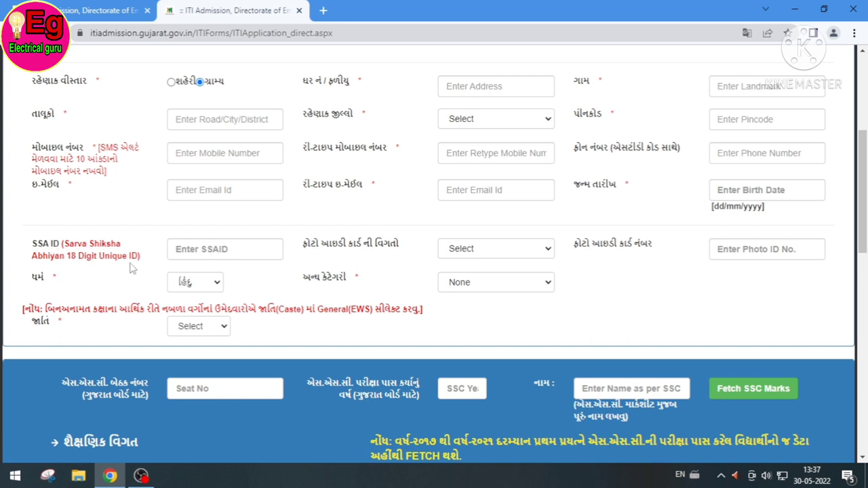
Go to the SSA ID field and open the photo ID card type dropdown
{"action": "left_click", "coordinate": [204, 251]}
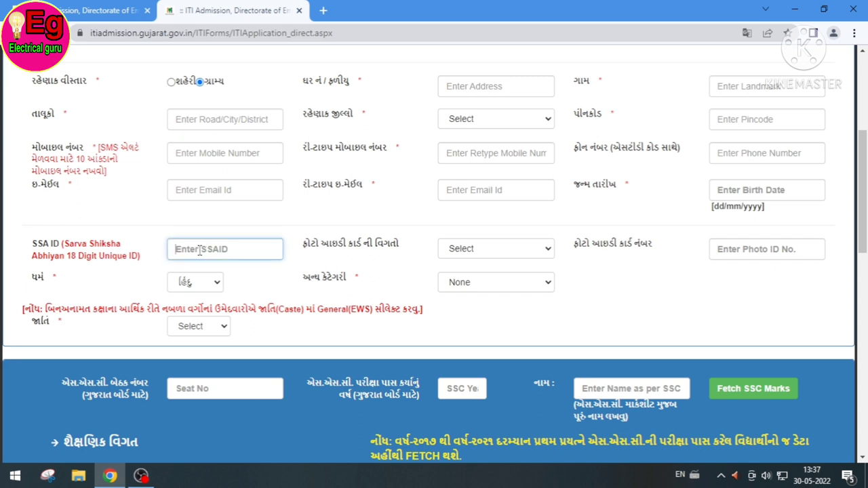
{"action": "left_click", "coordinate": [394, 244]}
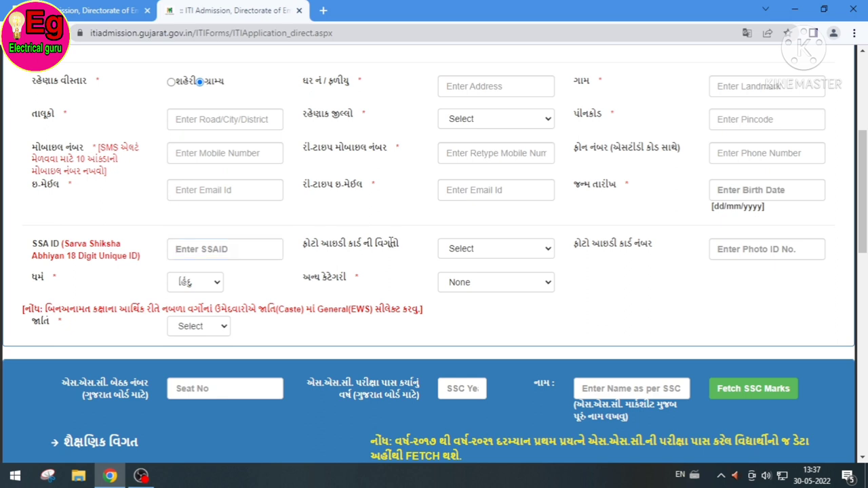
{"action": "left_click", "coordinate": [457, 251]}
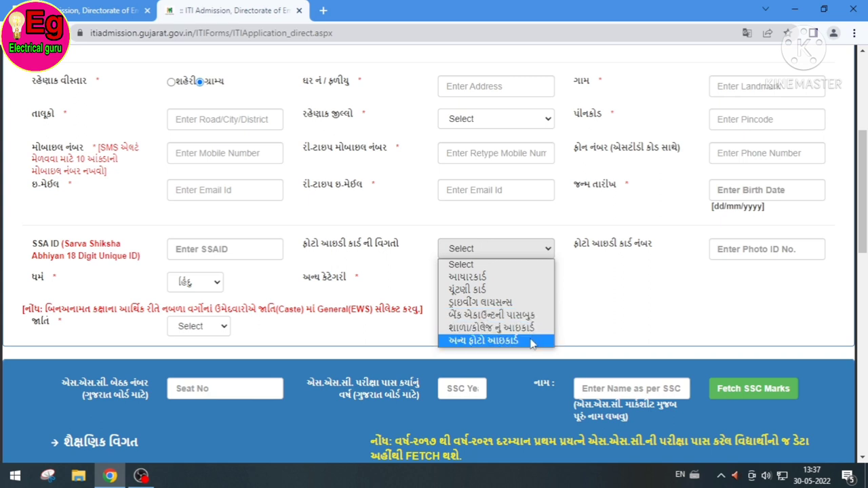
{"action": "left_click", "coordinate": [616, 316]}
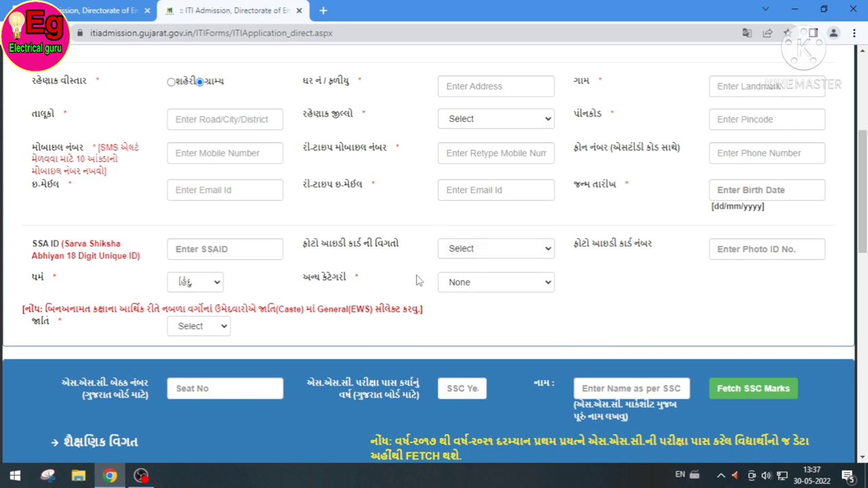
{"action": "left_click", "coordinate": [456, 251]}
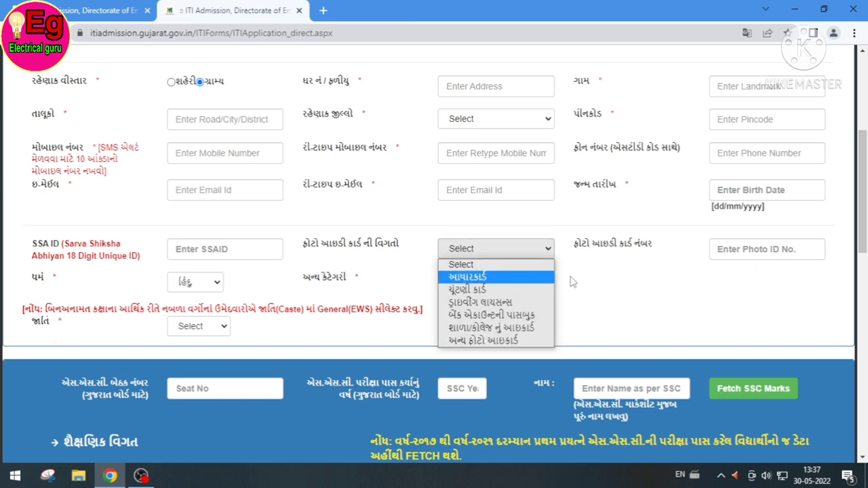
{"action": "left_click", "coordinate": [634, 283]}
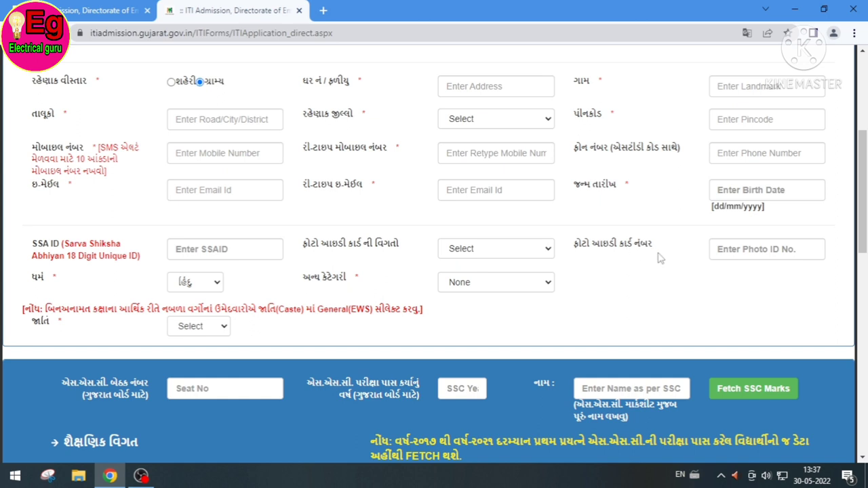
{"action": "left_click", "coordinate": [729, 248]}
{"action": "left_click", "coordinate": [685, 300]}
{"action": "left_click", "coordinate": [195, 282]}
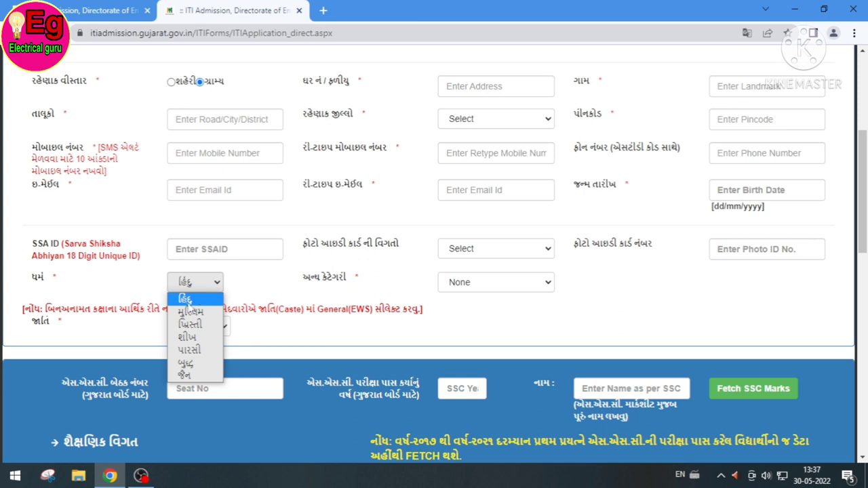
{"action": "left_click", "coordinate": [269, 296]}
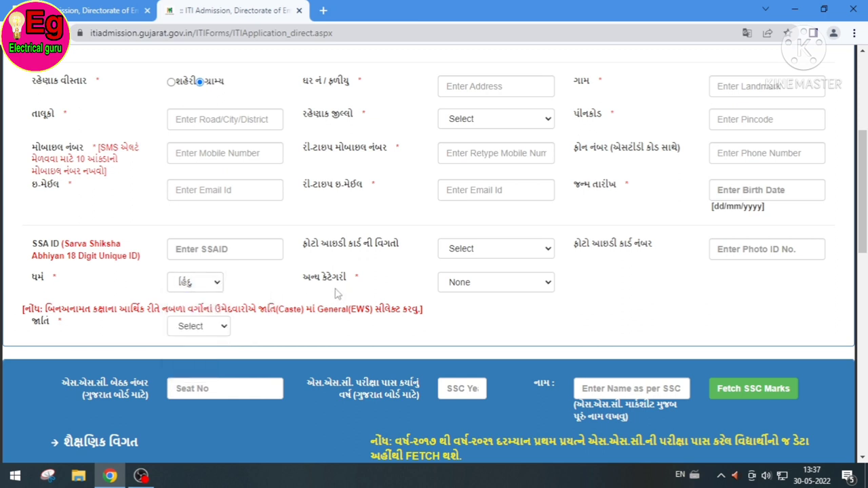
{"action": "left_click", "coordinate": [481, 288]}
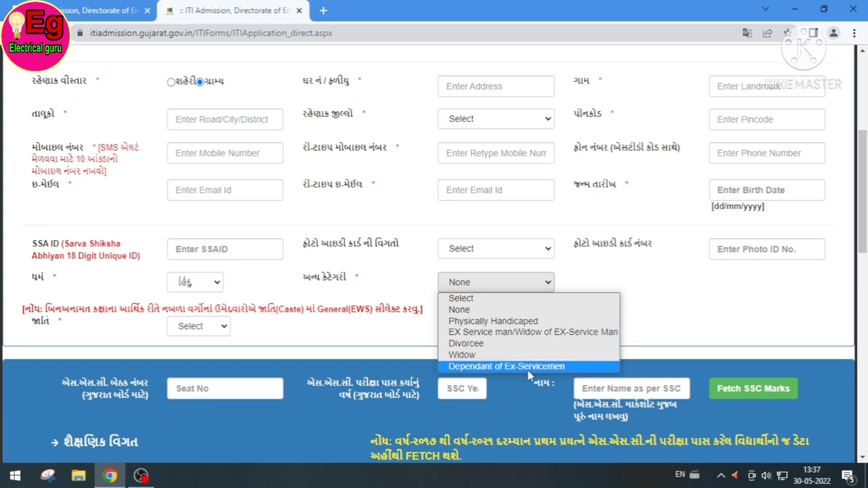
{"action": "left_click", "coordinate": [590, 275]}
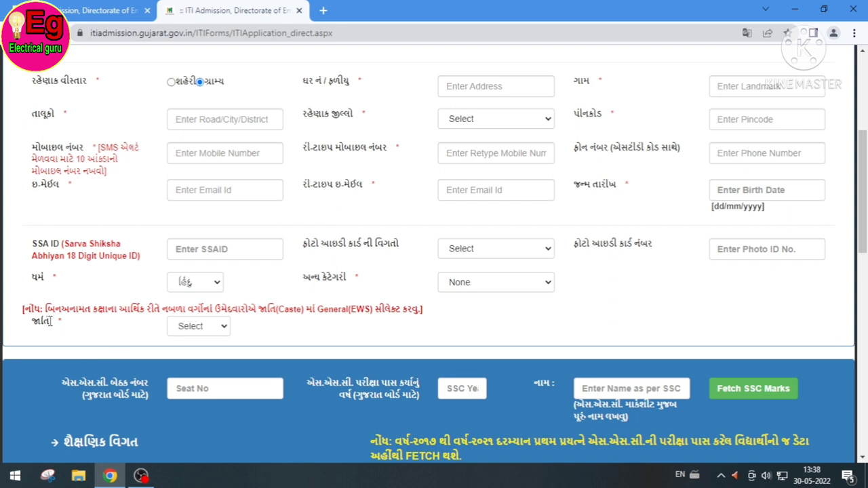
{"action": "left_click", "coordinate": [200, 331]}
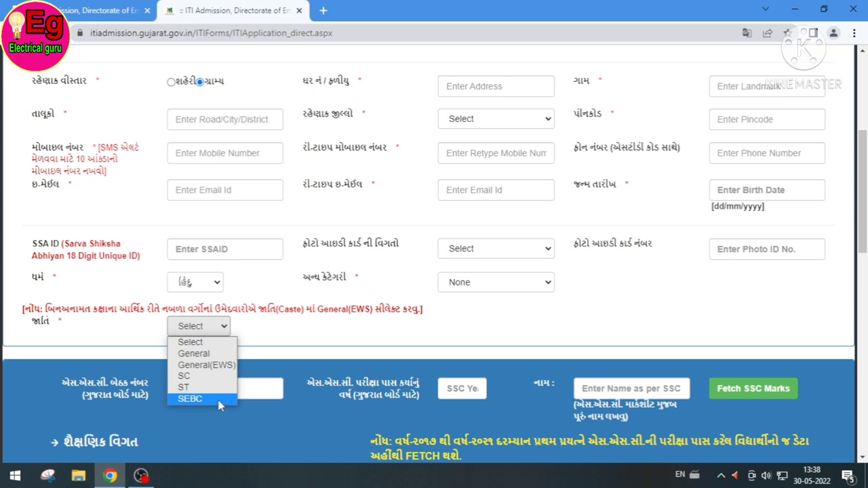
{"action": "left_click", "coordinate": [281, 332]}
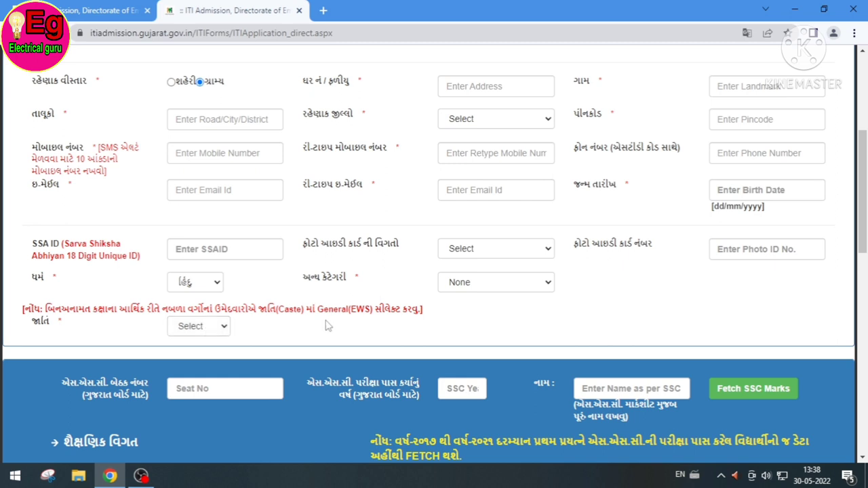
{"action": "scroll", "coordinate": [328, 325], "scroll_direction": "down", "scroll_amount": 1}
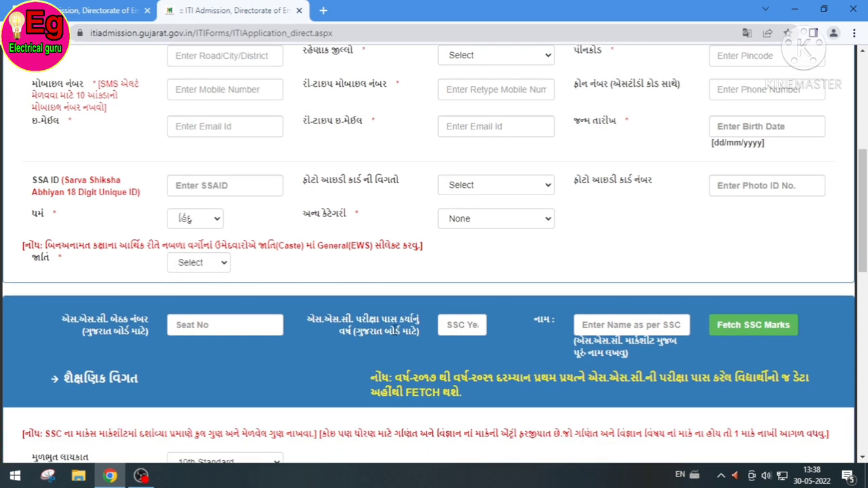
{"action": "scroll", "coordinate": [382, 337], "scroll_direction": "down", "scroll_amount": 2}
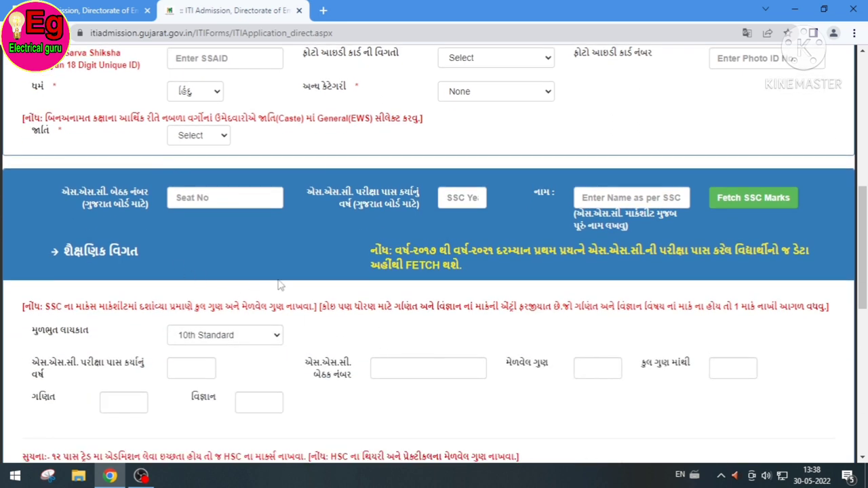
{"action": "left_click", "coordinate": [224, 339]}
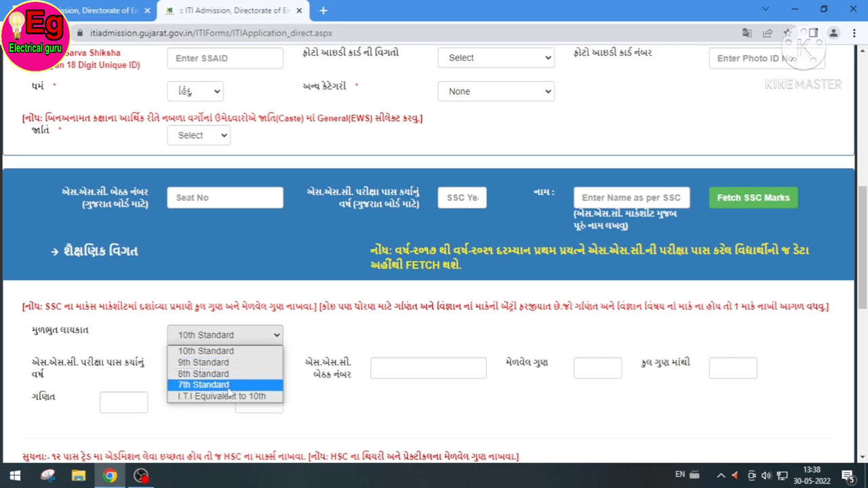
{"action": "left_click", "coordinate": [301, 332]}
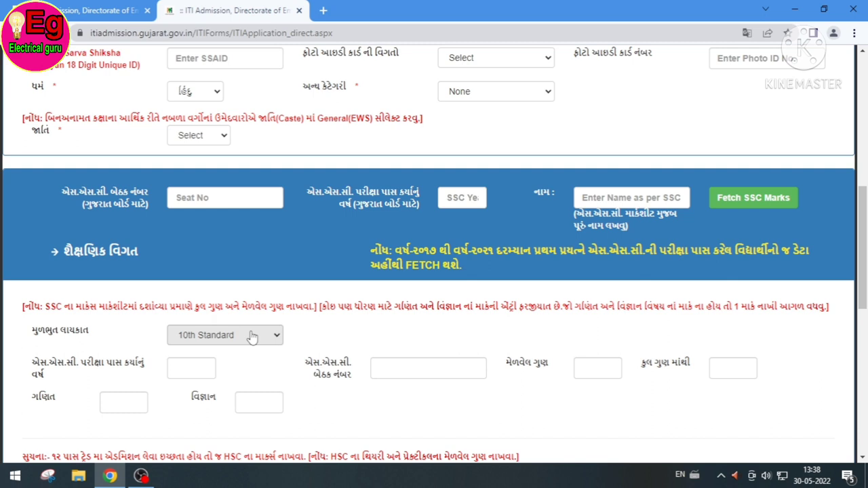
Fill the SSC seat number from suggestions, choose 2021 as SSC year, and fetch SSC marks
{"action": "left_click", "coordinate": [201, 193]}
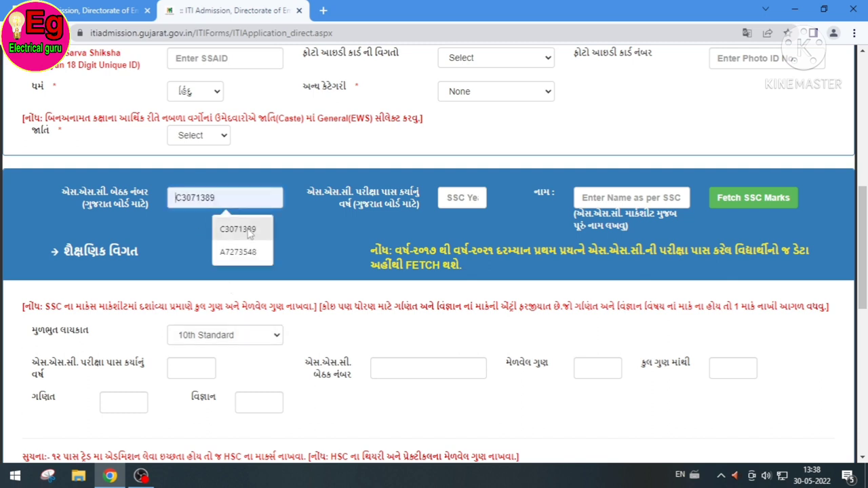
{"action": "left_click", "coordinate": [248, 225]}
{"action": "left_click", "coordinate": [456, 200]}
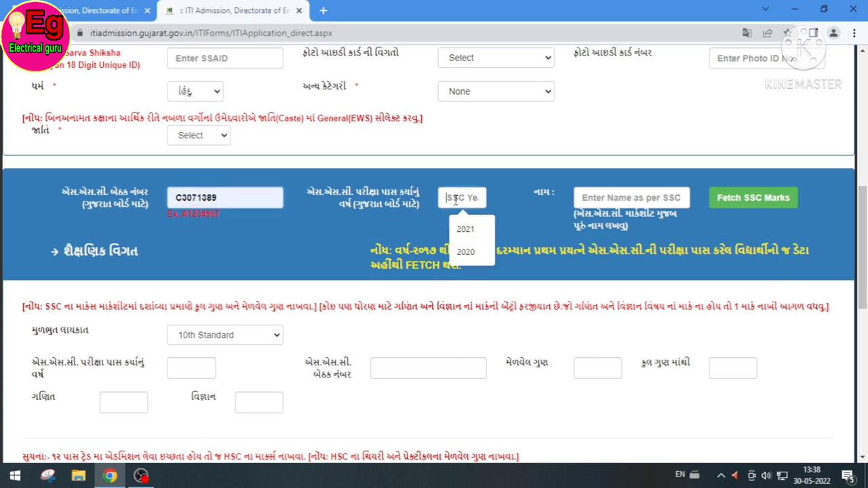
{"action": "left_click", "coordinate": [466, 230]}
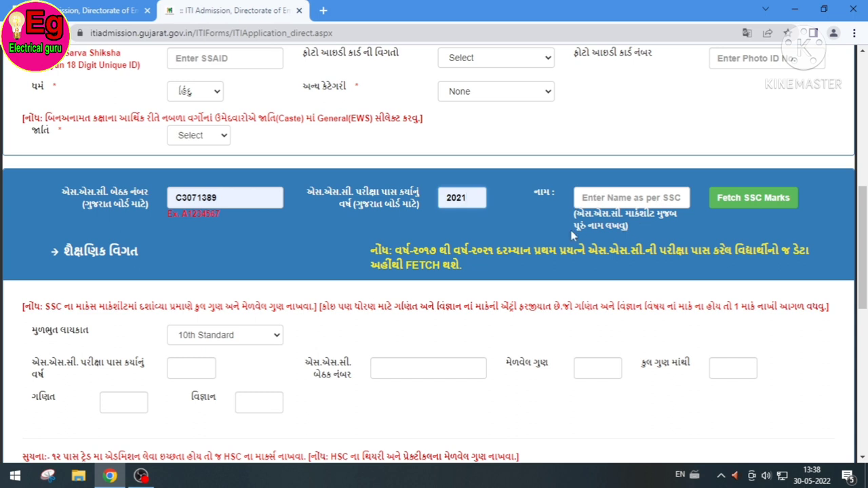
{"action": "left_click", "coordinate": [608, 200]}
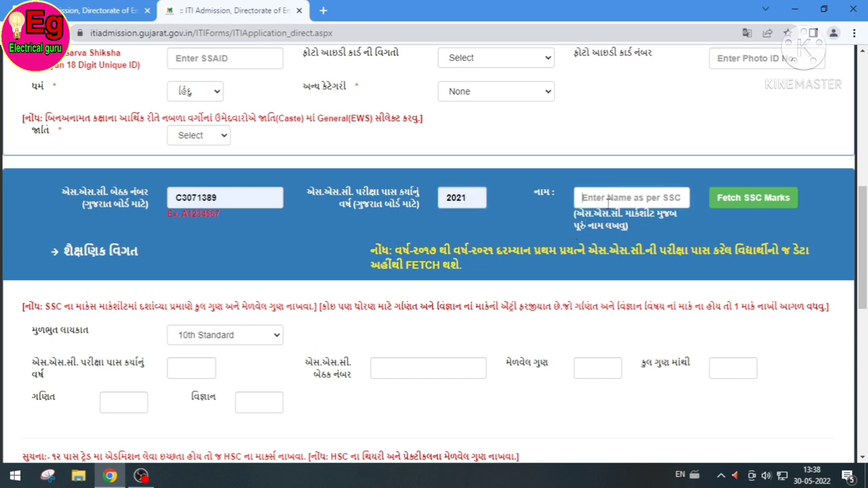
{"action": "left_click", "coordinate": [731, 197]}
{"action": "scroll", "coordinate": [536, 291], "scroll_direction": "down", "scroll_amount": 7}
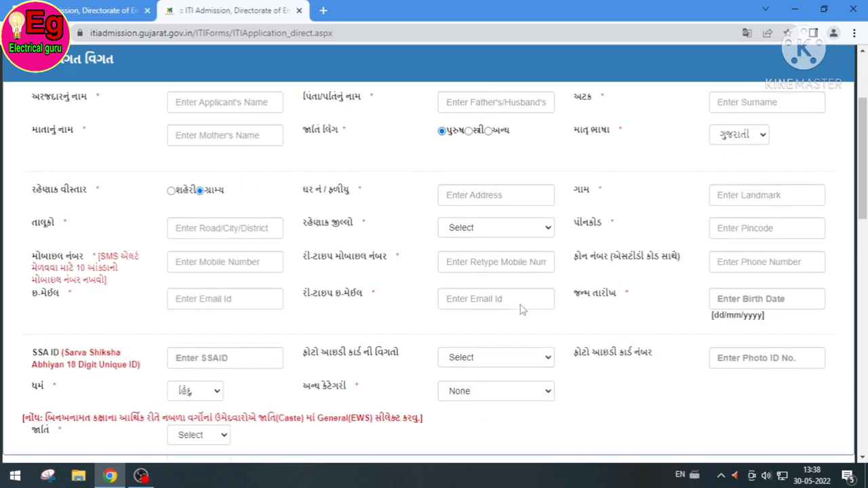
{"action": "scroll", "coordinate": [354, 347], "scroll_direction": "down", "scroll_amount": 3}
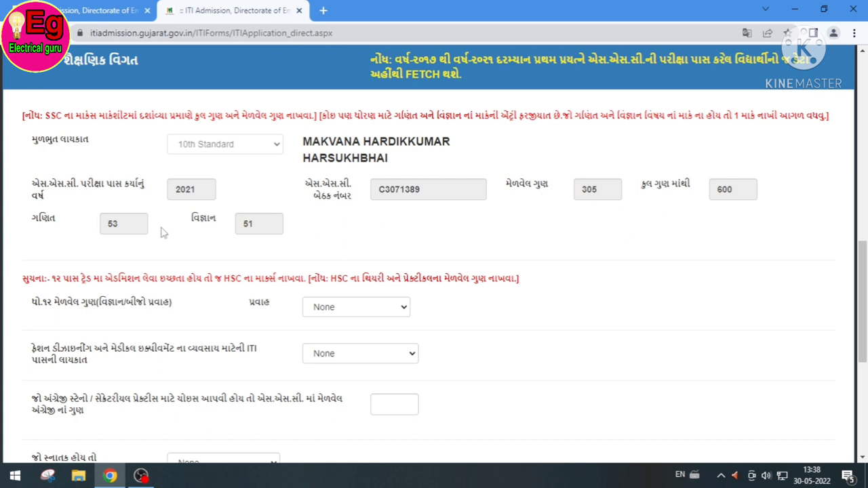
{"action": "scroll", "coordinate": [484, 258], "scroll_direction": "up", "scroll_amount": 3}
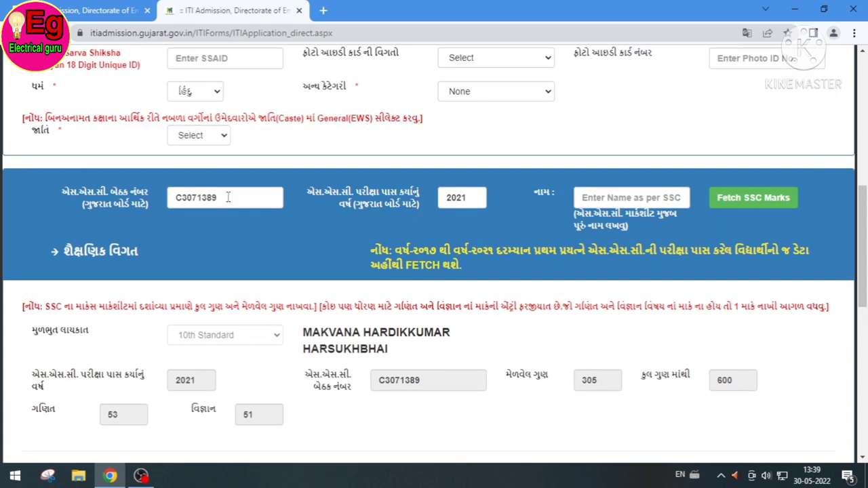
{"action": "left_click", "coordinate": [228, 197]}
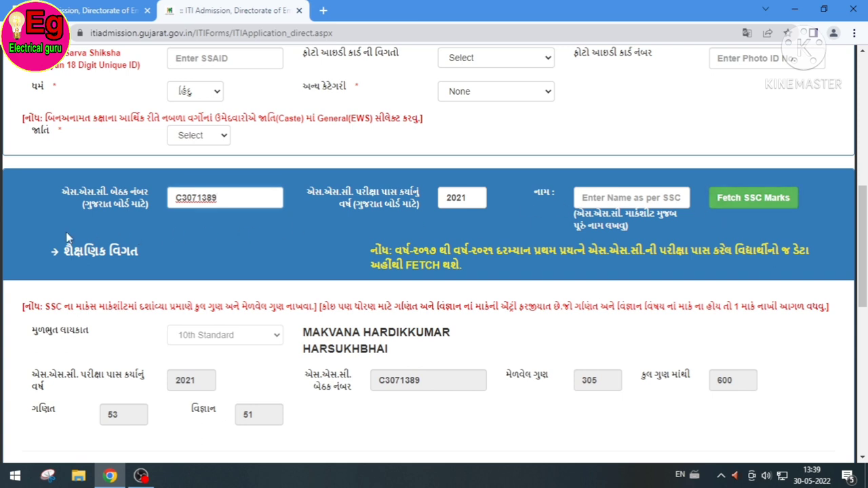
{"action": "scroll", "coordinate": [244, 326], "scroll_direction": "down", "scroll_amount": 4}
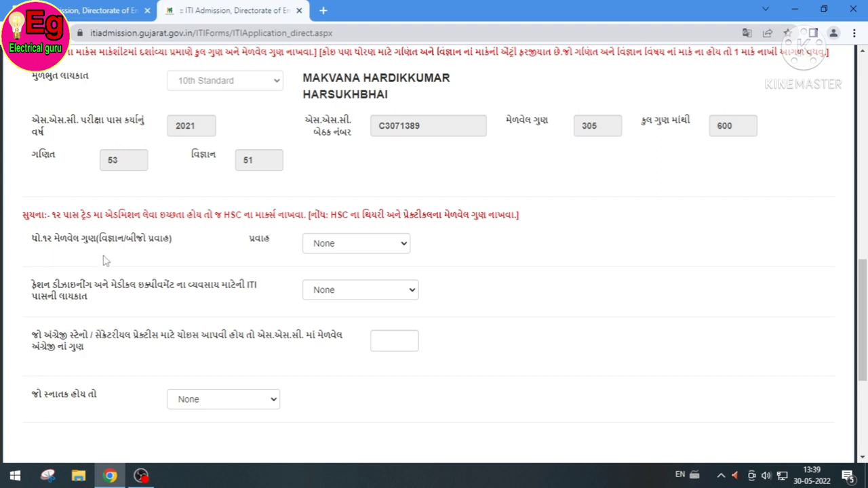
{"action": "scroll", "coordinate": [49, 252], "scroll_direction": "down", "scroll_amount": 1}
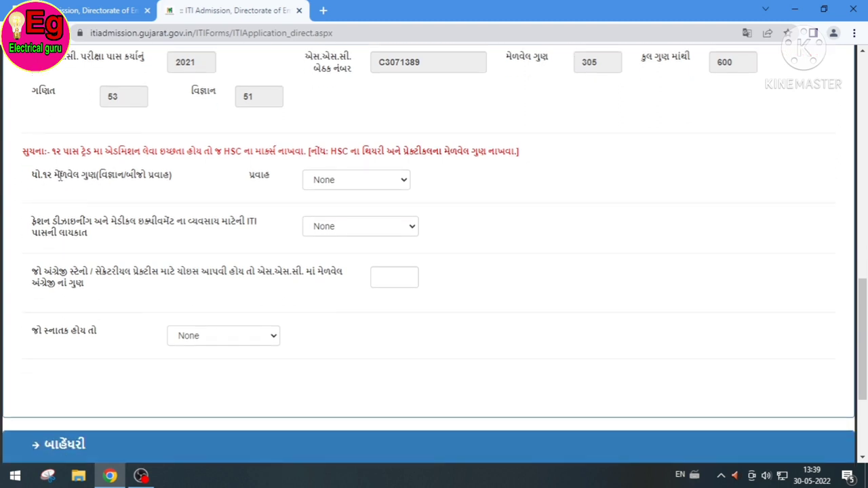
{"action": "left_click", "coordinate": [317, 187]}
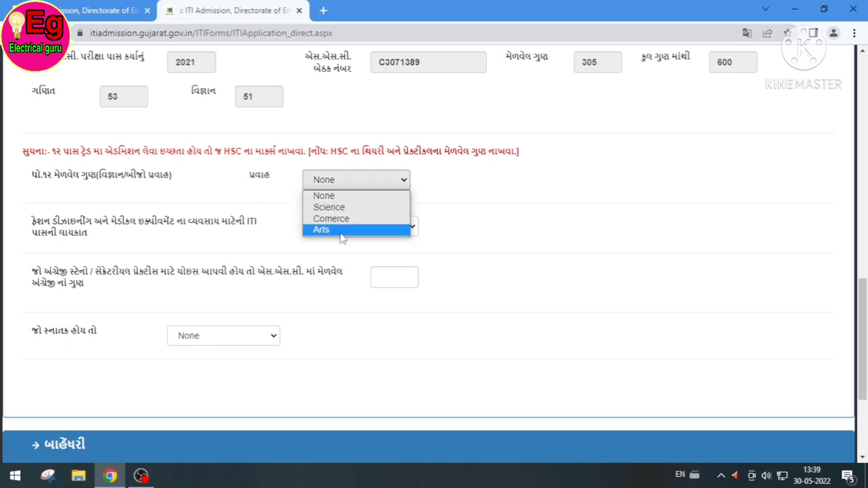
{"action": "left_click", "coordinate": [472, 189]}
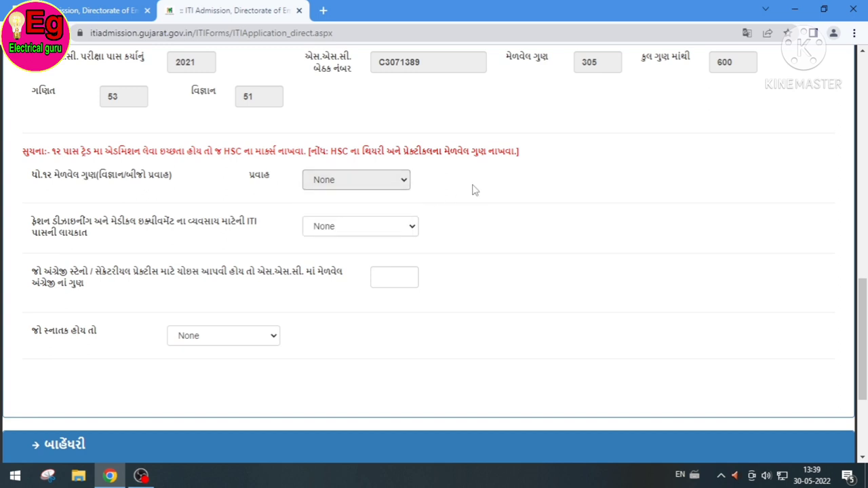
{"action": "left_click", "coordinate": [364, 187]}
{"action": "left_click", "coordinate": [357, 207]}
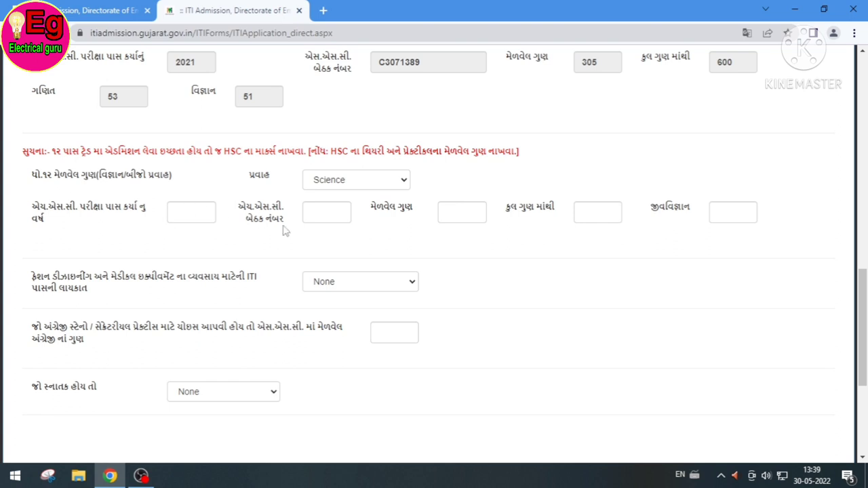
{"action": "left_click", "coordinate": [318, 213]}
{"action": "left_click", "coordinate": [471, 213]}
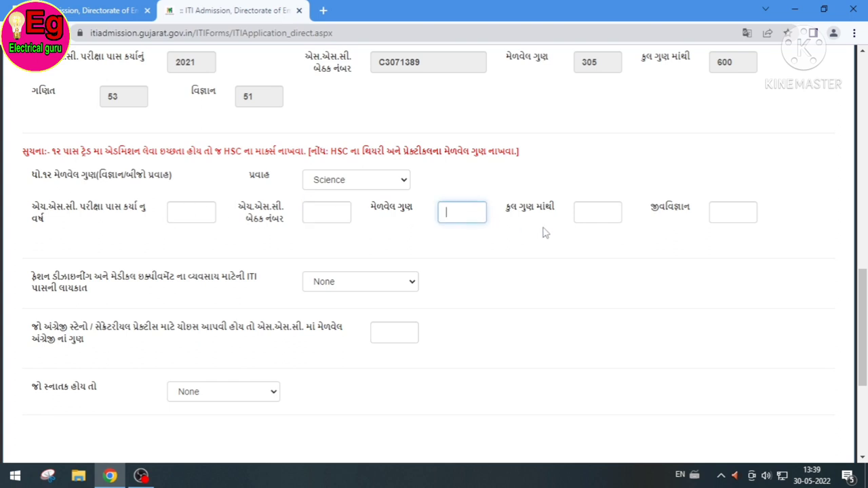
{"action": "left_click", "coordinate": [598, 219]}
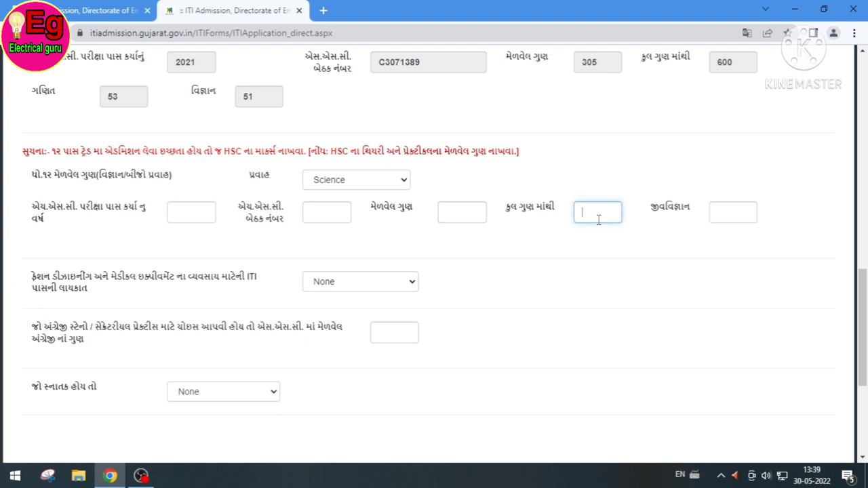
{"action": "left_click", "coordinate": [732, 211]}
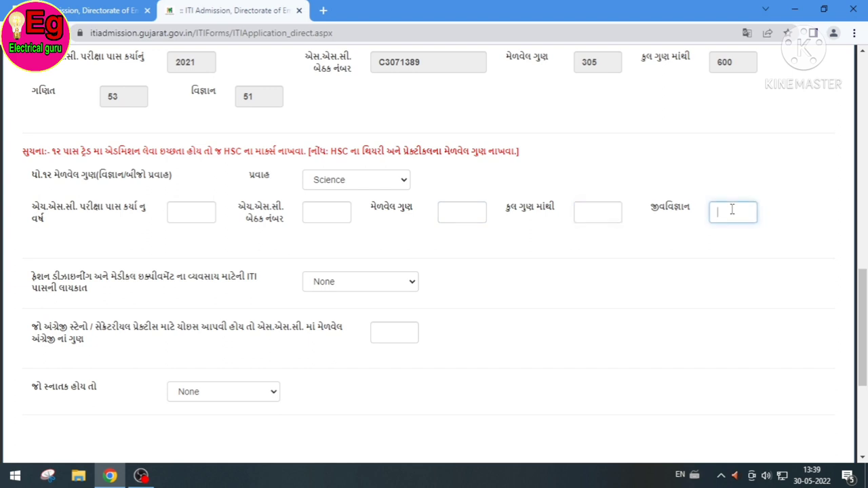
{"action": "left_click", "coordinate": [381, 192]}
{"action": "left_click", "coordinate": [361, 195]}
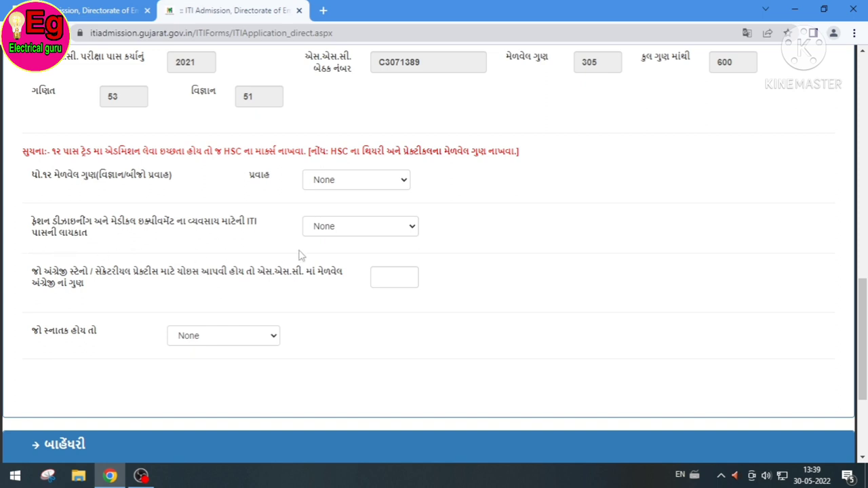
{"action": "left_click", "coordinate": [349, 231]}
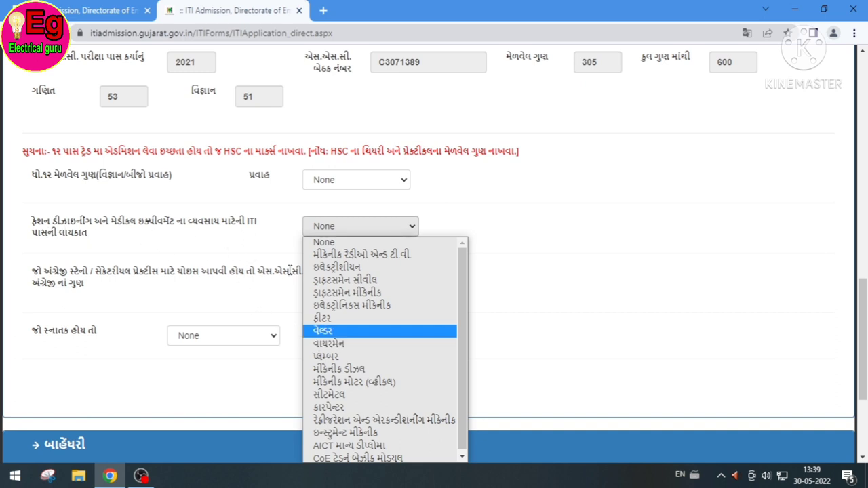
{"action": "left_click", "coordinate": [275, 265]}
{"action": "scroll", "coordinate": [353, 271], "scroll_direction": "down", "scroll_amount": 2}
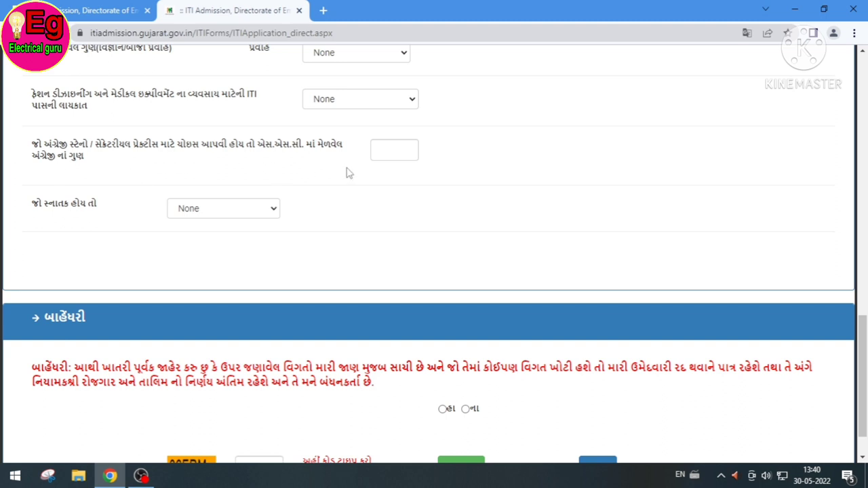
{"action": "left_click", "coordinate": [375, 155]}
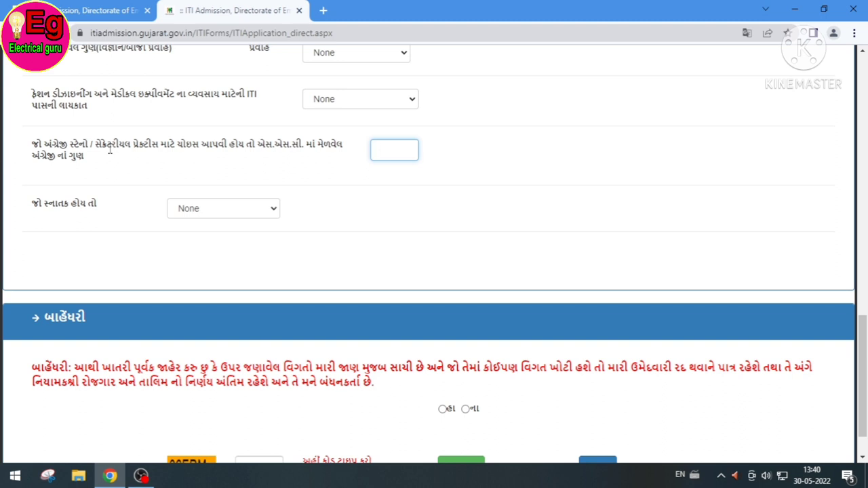
{"action": "left_click", "coordinate": [296, 167]}
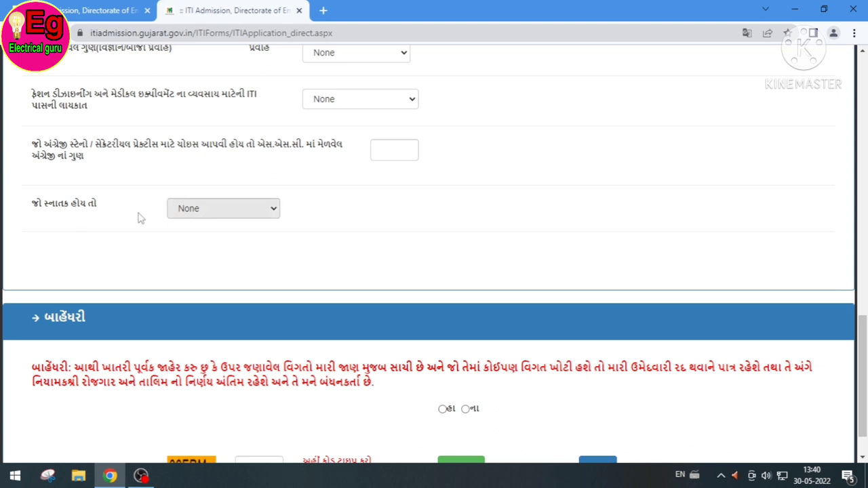
{"action": "left_click", "coordinate": [175, 211]}
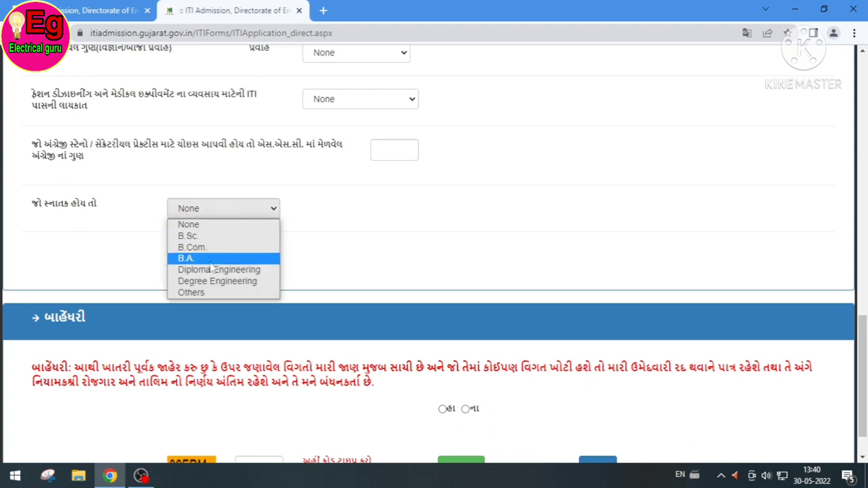
{"action": "left_click", "coordinate": [136, 276]}
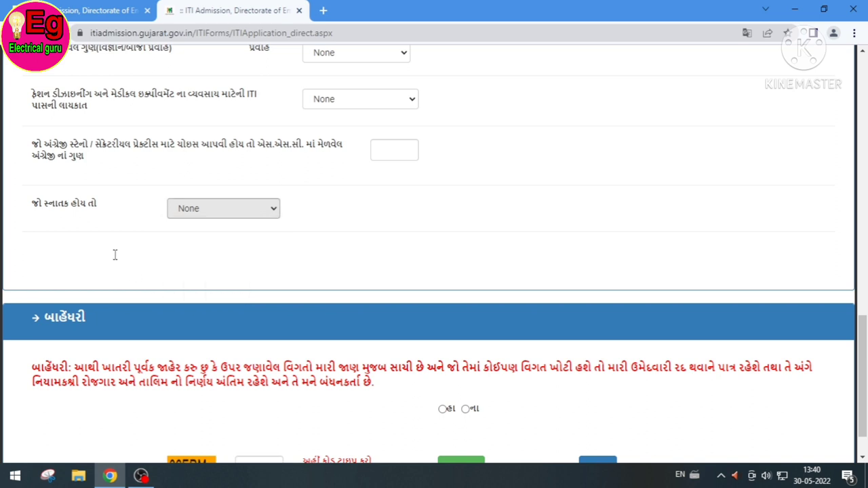
{"action": "scroll", "coordinate": [378, 263], "scroll_direction": "down", "scroll_amount": 1}
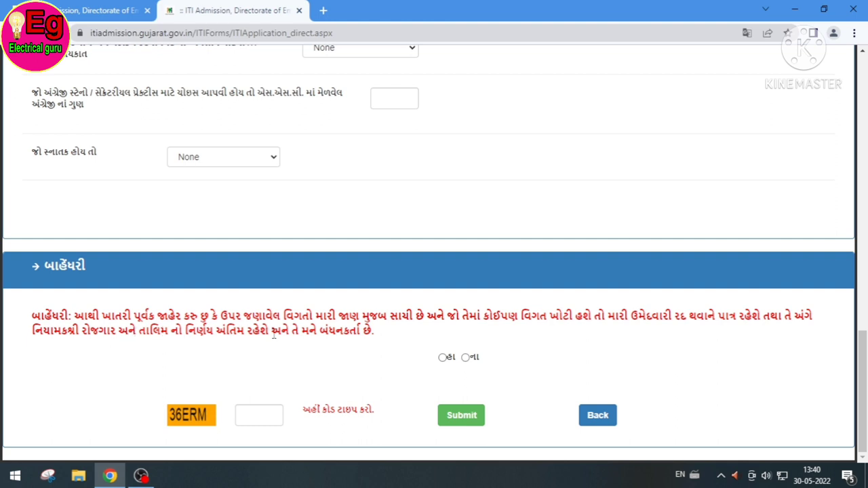
Answer હા to the declaration and move to the captcha box
{"action": "left_click", "coordinate": [444, 360]}
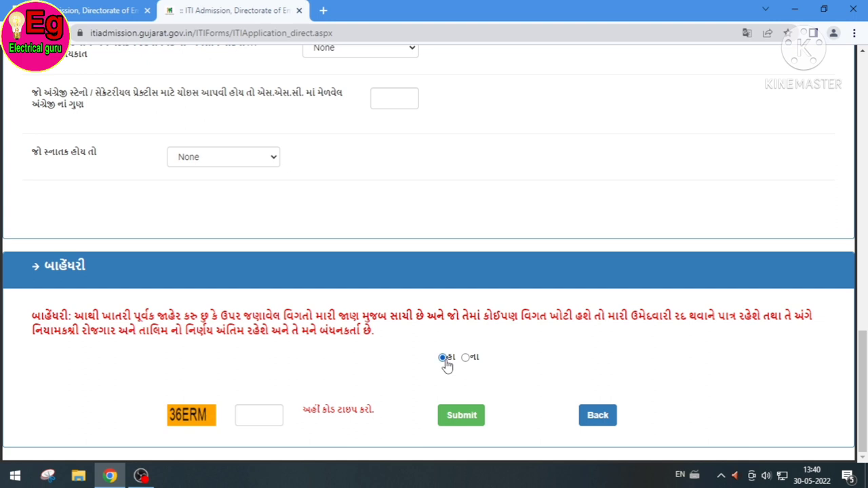
{"action": "left_click", "coordinate": [242, 416]}
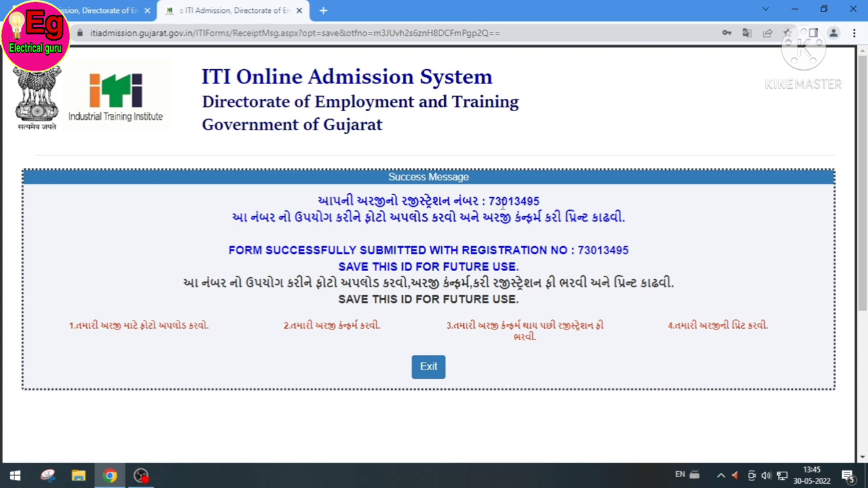
Copy the new registration number from the success message and exit to Candidate Login
{"action": "left_click_drag", "start_coordinate": [493, 200], "coordinate": [537, 201]}
{"action": "left_click", "coordinate": [559, 207]}
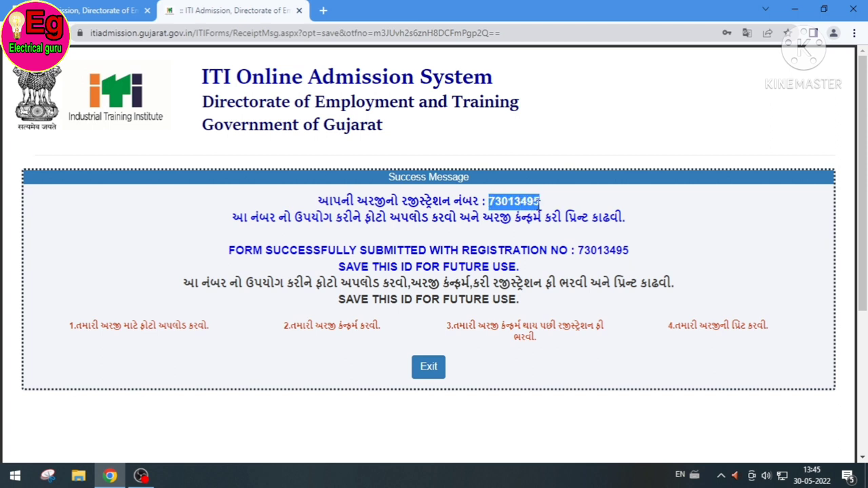
{"action": "right_click", "coordinate": [539, 205]}
{"action": "left_click", "coordinate": [501, 200]}
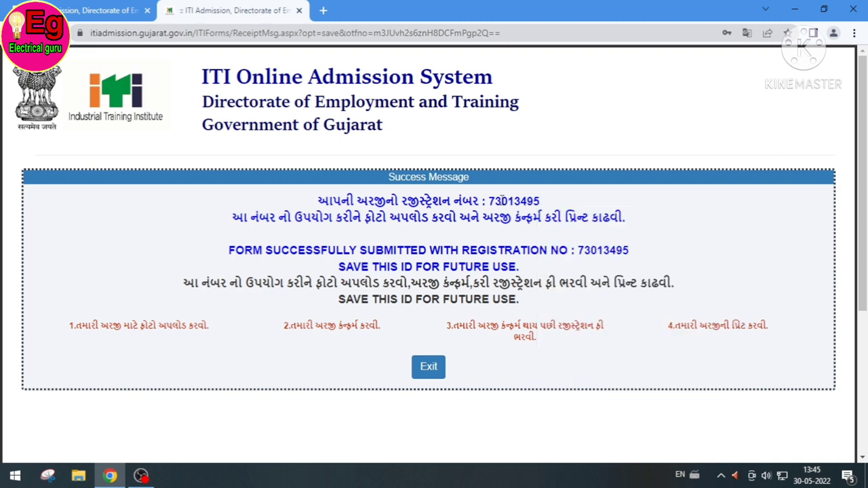
{"action": "left_click_drag", "start_coordinate": [489, 201], "coordinate": [543, 200]}
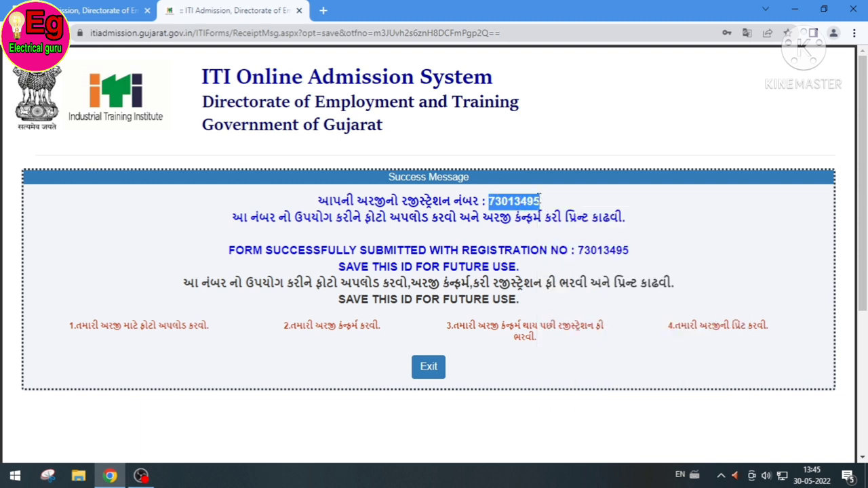
{"action": "left_click", "coordinate": [541, 199]}
{"action": "double_click", "coordinate": [541, 200]}
{"action": "right_click", "coordinate": [509, 201]}
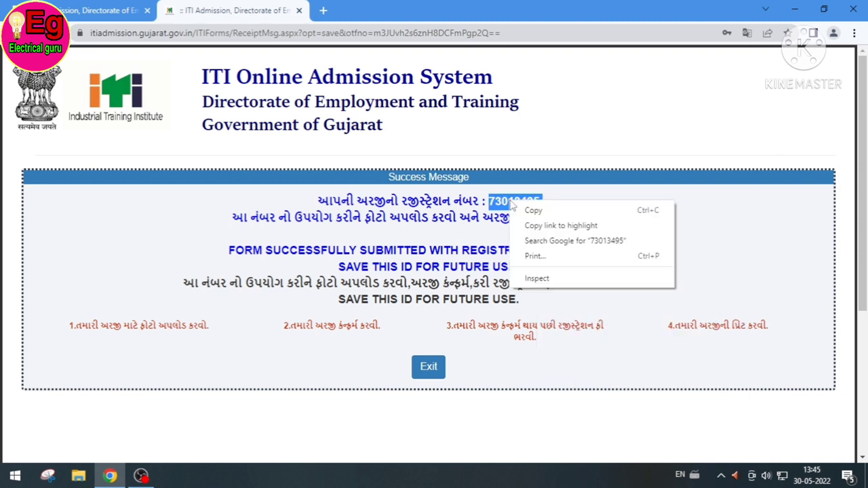
{"action": "left_click", "coordinate": [519, 208]}
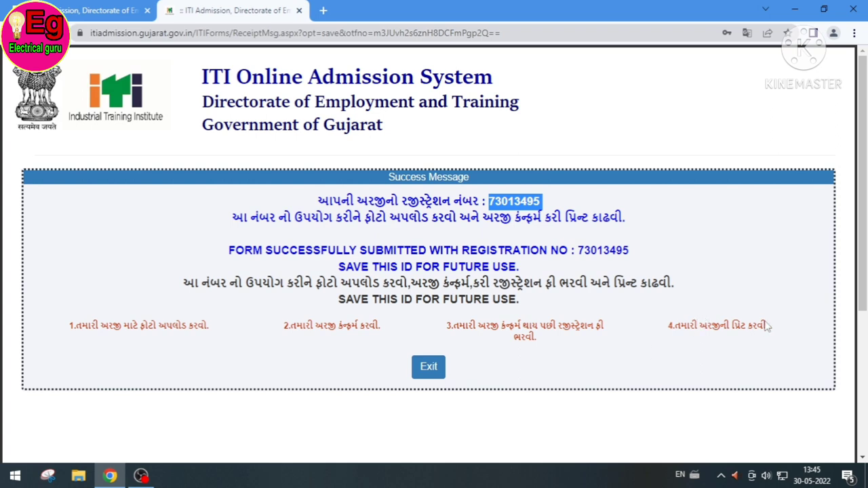
{"action": "left_click", "coordinate": [430, 368]}
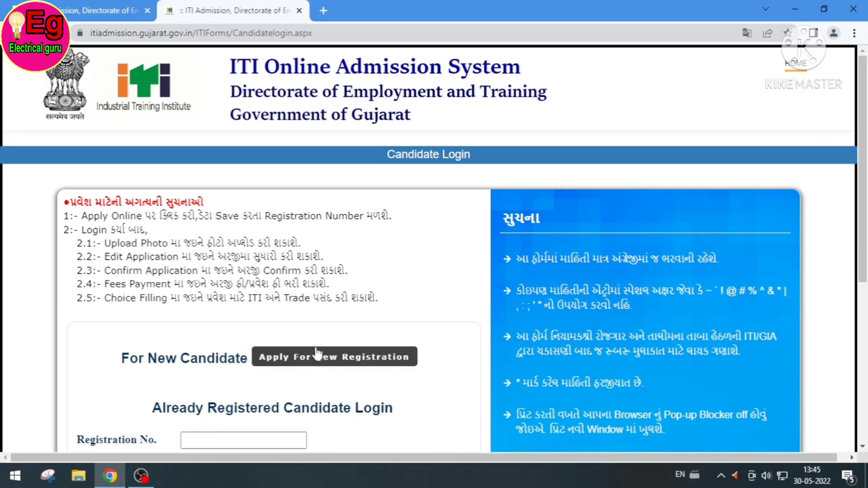
Log in with the pasted registration number, the candidate's date of birth and the captcha
{"action": "scroll", "coordinate": [355, 302], "scroll_direction": "down", "scroll_amount": 3}
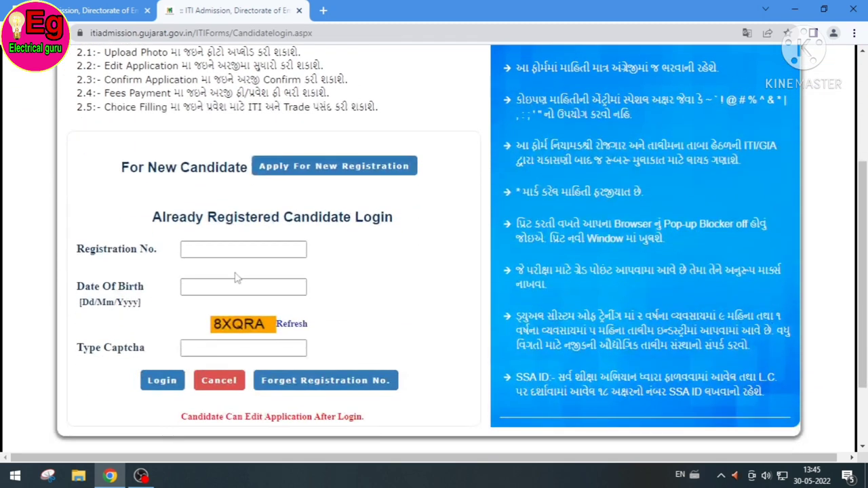
{"action": "right_click", "coordinate": [225, 246]}
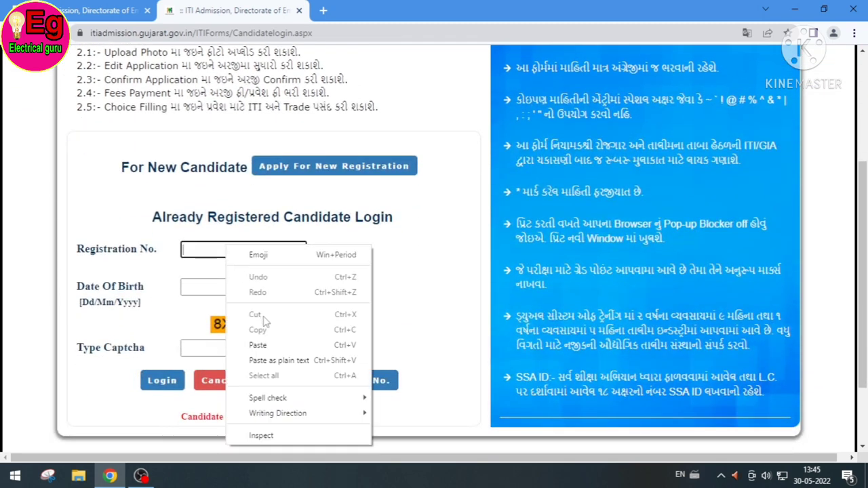
{"action": "left_click", "coordinate": [258, 345]}
{"action": "left_click", "coordinate": [204, 287]}
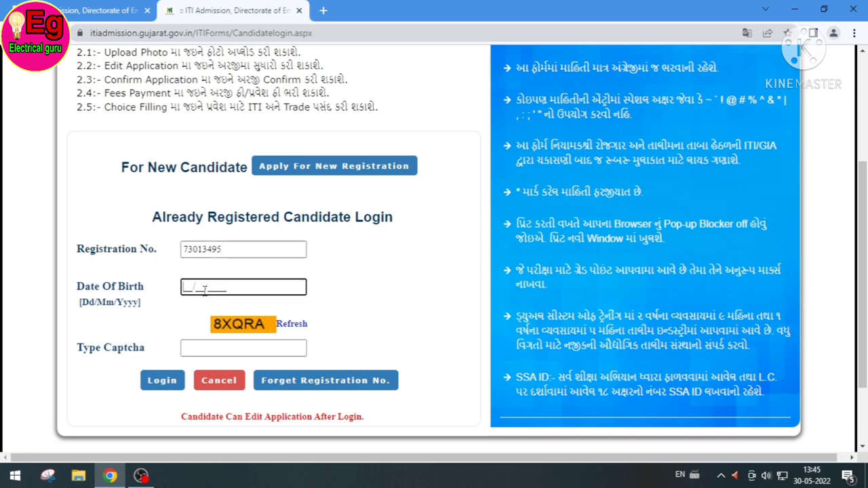
{"action": "type", "text": "21/11/1992"}
{"action": "left_click", "coordinate": [218, 344]}
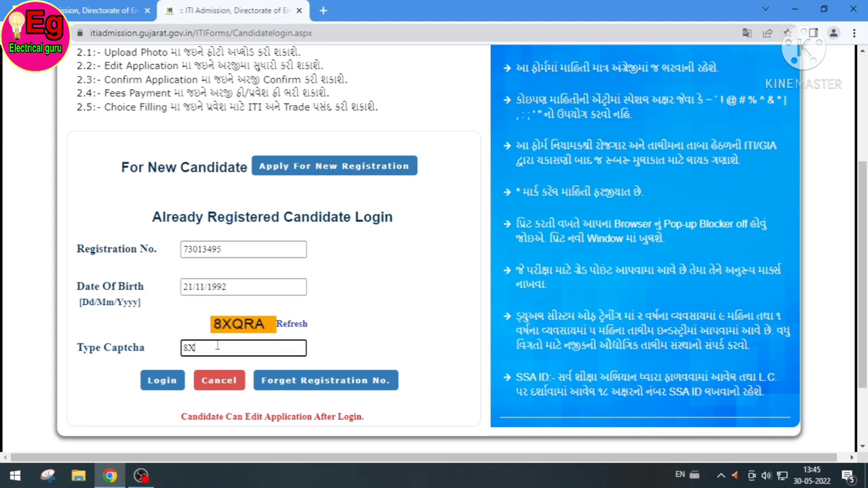
{"action": "type", "text": "8XQRA"}
{"action": "left_click", "coordinate": [163, 381]}
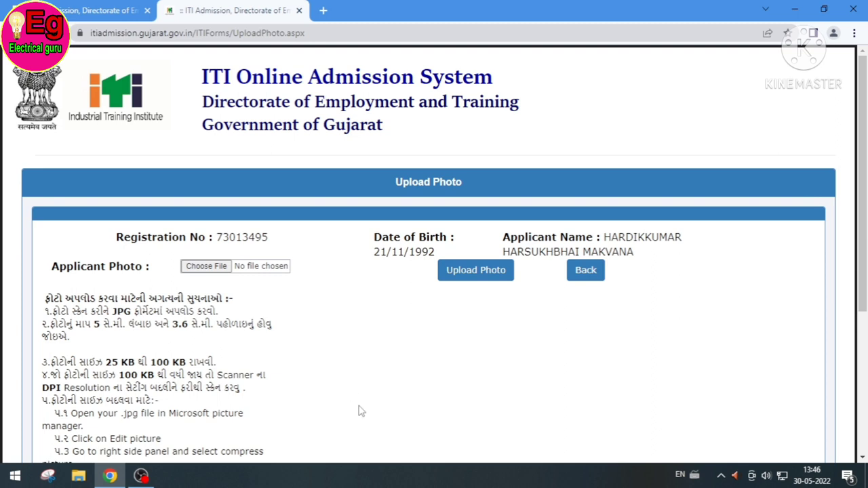
Upload Untitled.jpg from the ADMISSION folder as the candidate photo and acknowledge the success alert
{"action": "scroll", "coordinate": [361, 411], "scroll_direction": "down", "scroll_amount": 2}
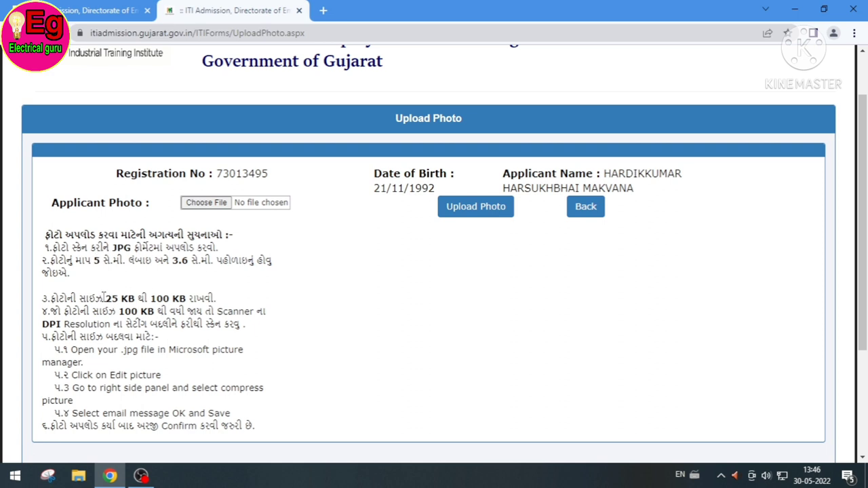
{"action": "left_click_drag", "start_coordinate": [103, 299], "coordinate": [220, 300]}
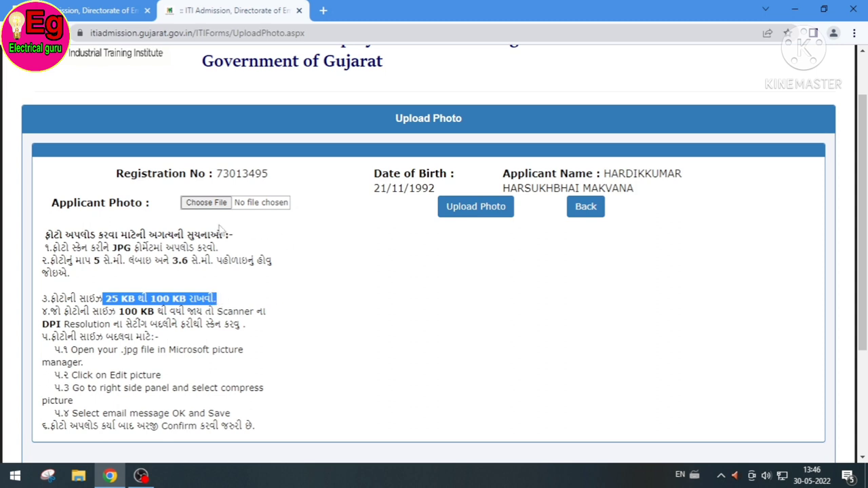
{"action": "left_click", "coordinate": [206, 206]}
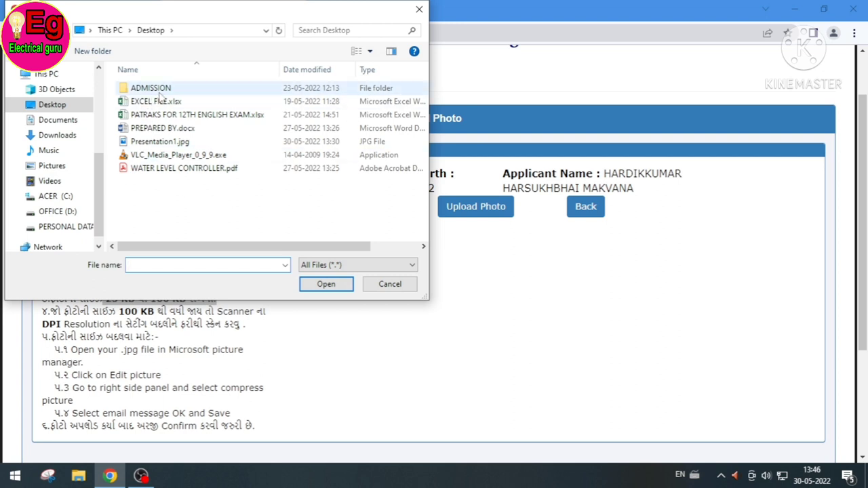
{"action": "double_click", "coordinate": [150, 88]}
{"action": "left_click", "coordinate": [149, 102]}
{"action": "left_click", "coordinate": [315, 281]}
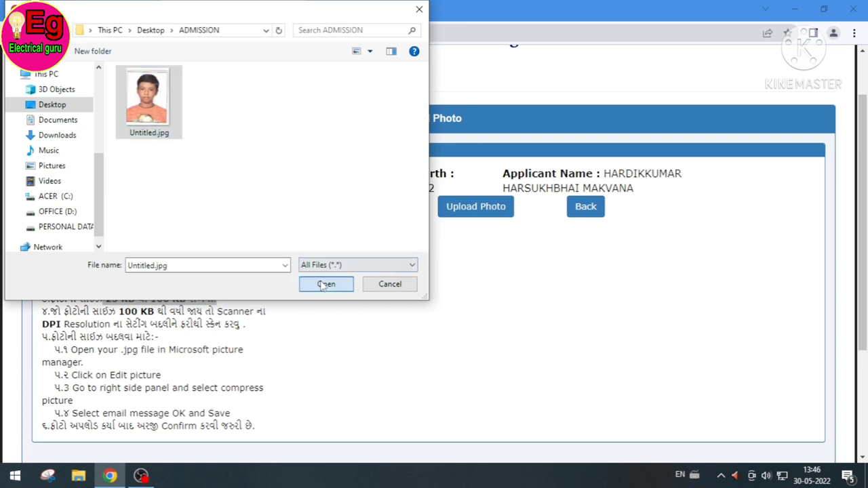
{"action": "left_click", "coordinate": [467, 210]}
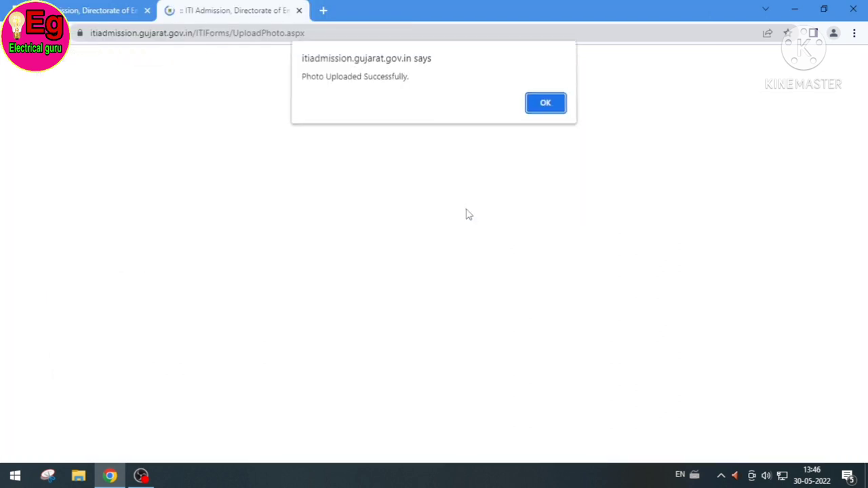
{"action": "left_click", "coordinate": [542, 102]}
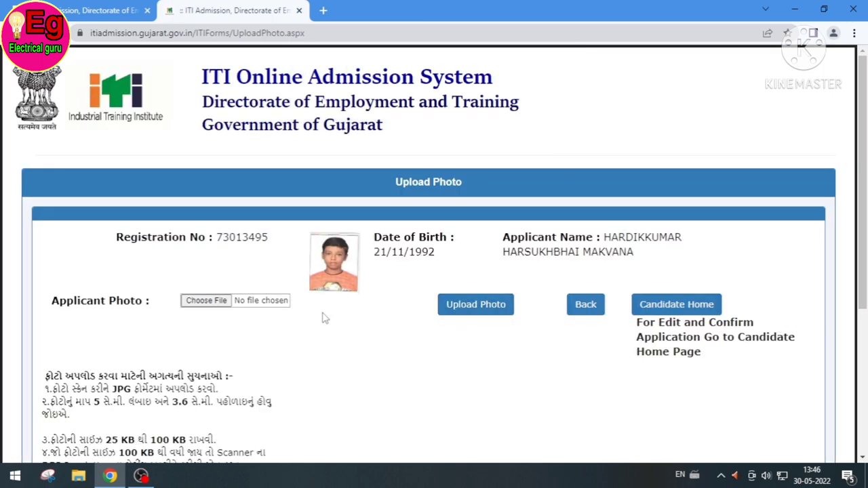
{"action": "scroll", "coordinate": [407, 298], "scroll_direction": "down", "scroll_amount": 2}
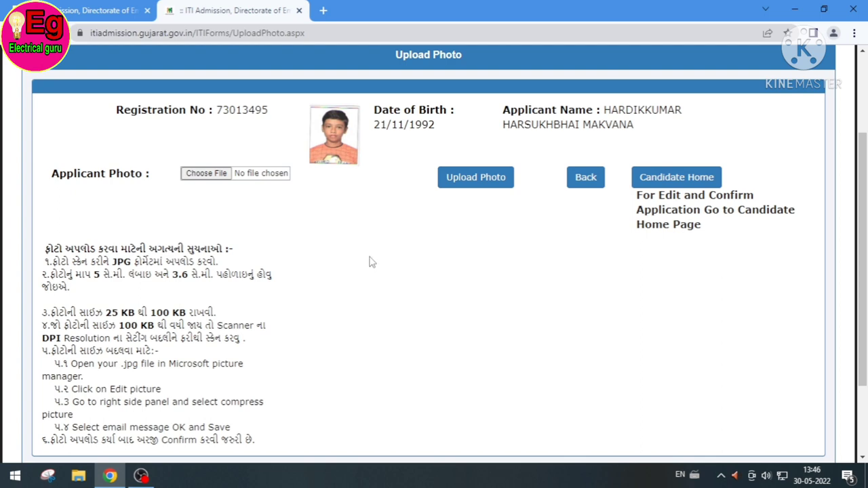
{"action": "scroll", "coordinate": [608, 194], "scroll_direction": "down", "scroll_amount": 2}
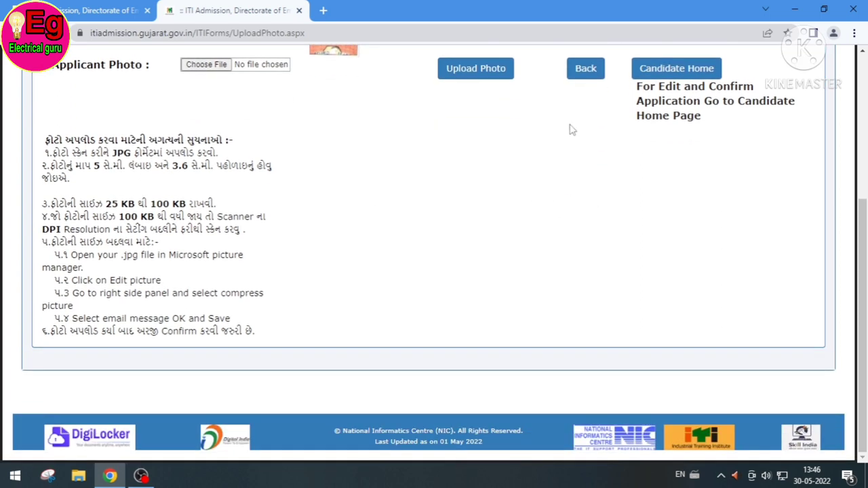
Go to Candidate Home and open the Confirm Application page
{"action": "left_click", "coordinate": [688, 74]}
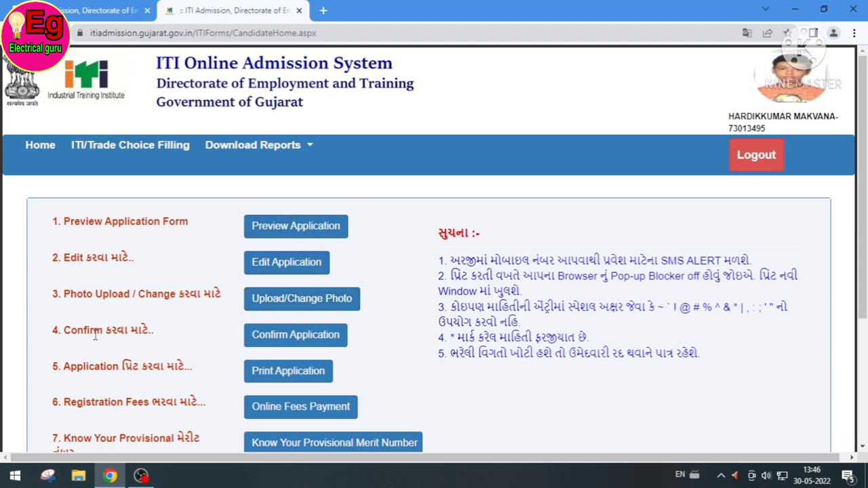
{"action": "left_click", "coordinate": [311, 339]}
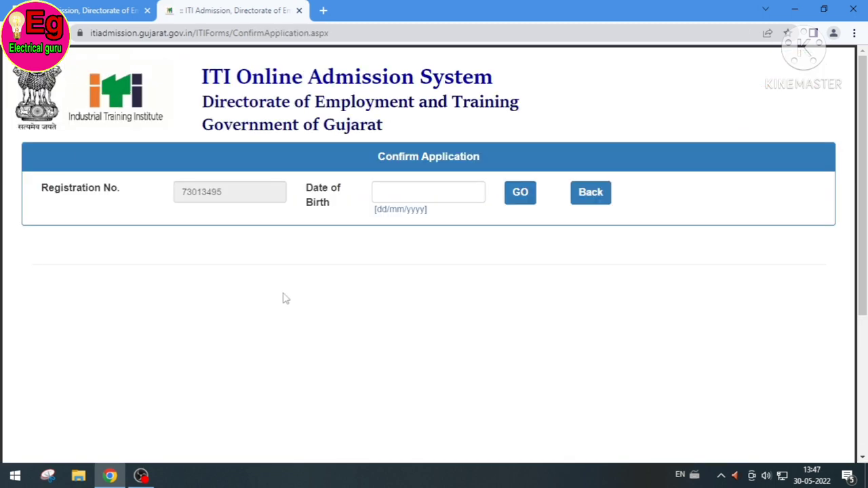